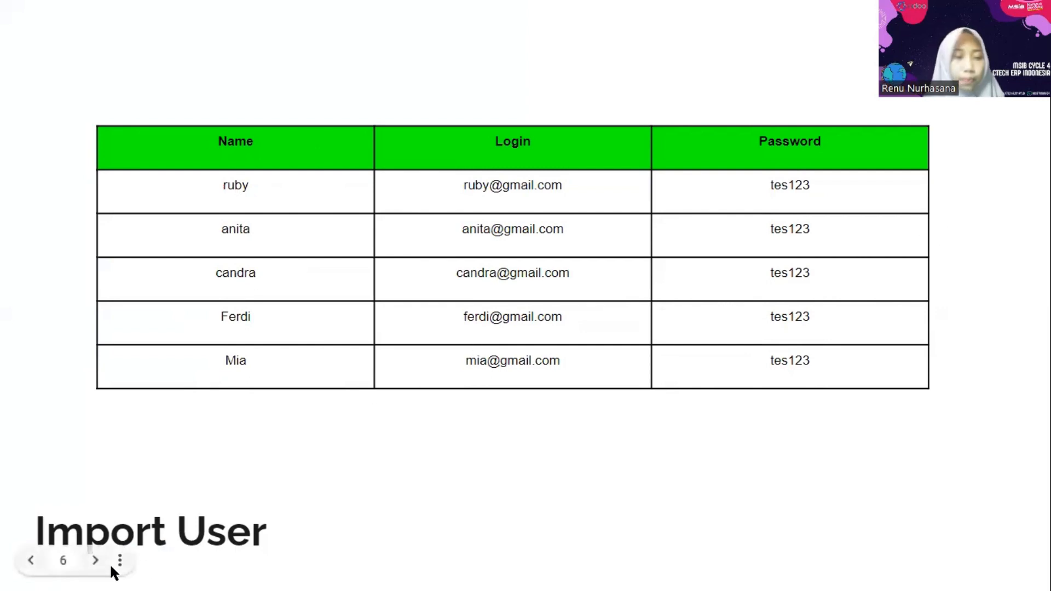
- Advance past the Side menu access matrix and setup title slides, then leave the presentation
{"action": "left_click", "coordinate": [96, 560]}
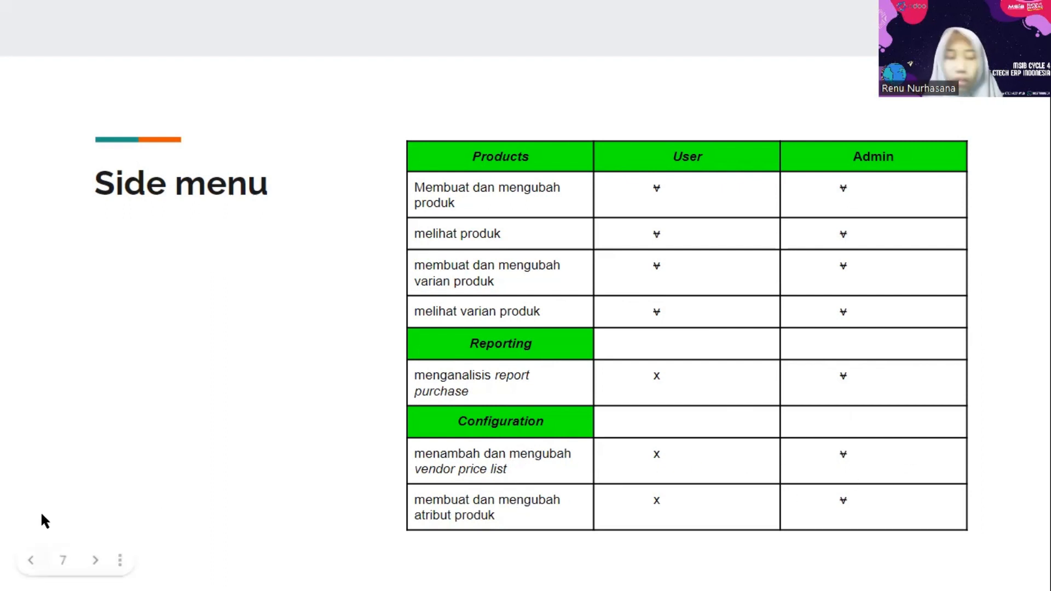
{"action": "left_click", "coordinate": [94, 560]}
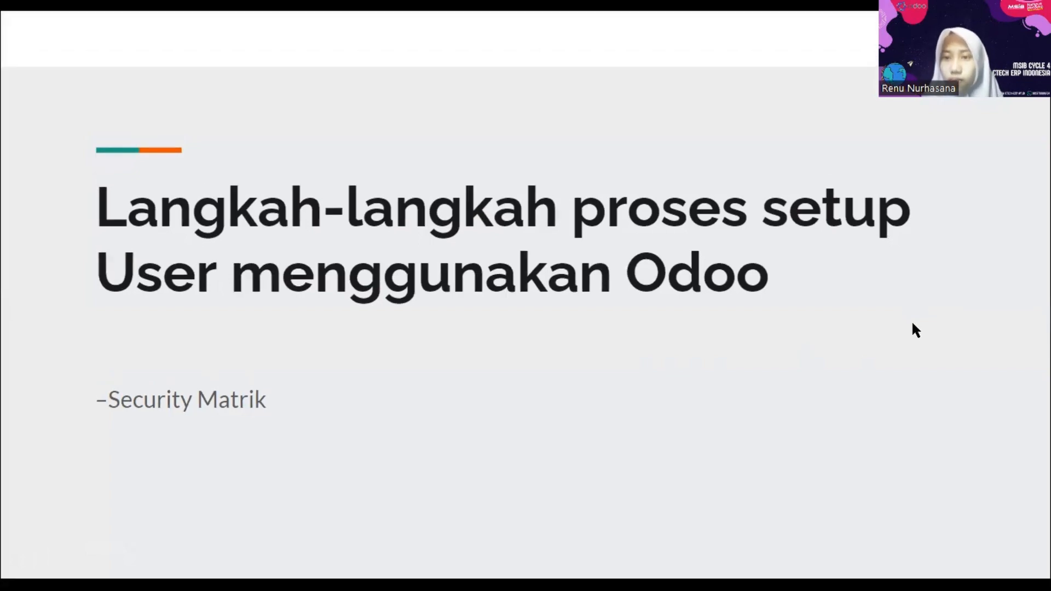
{"action": "key", "text": "alt+Tab"}
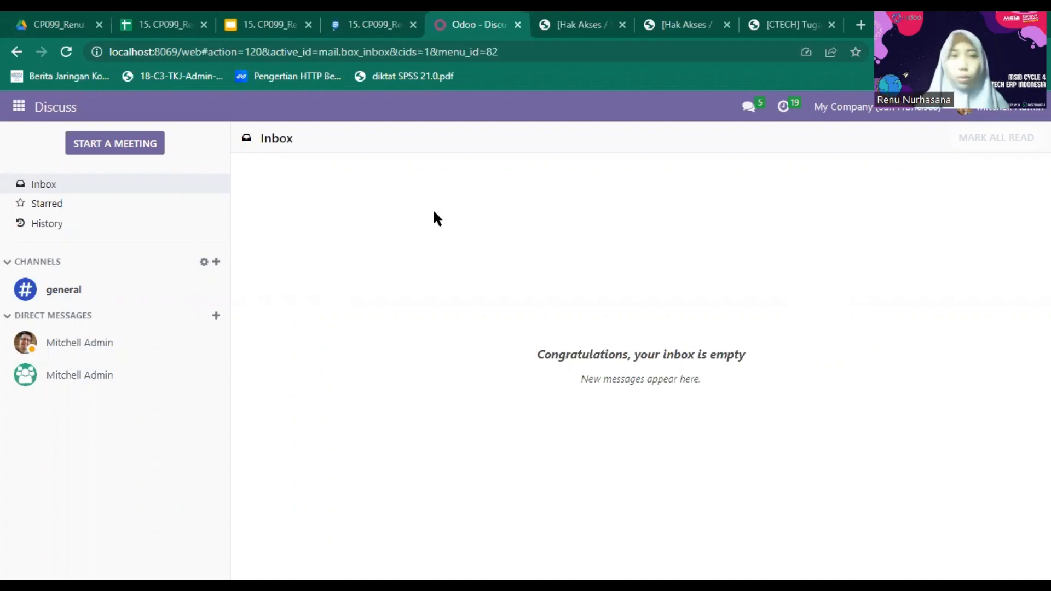
- Open the Odoo Settings app, then switch to the Google Sheets user list
{"action": "left_click", "coordinate": [8, 109]}
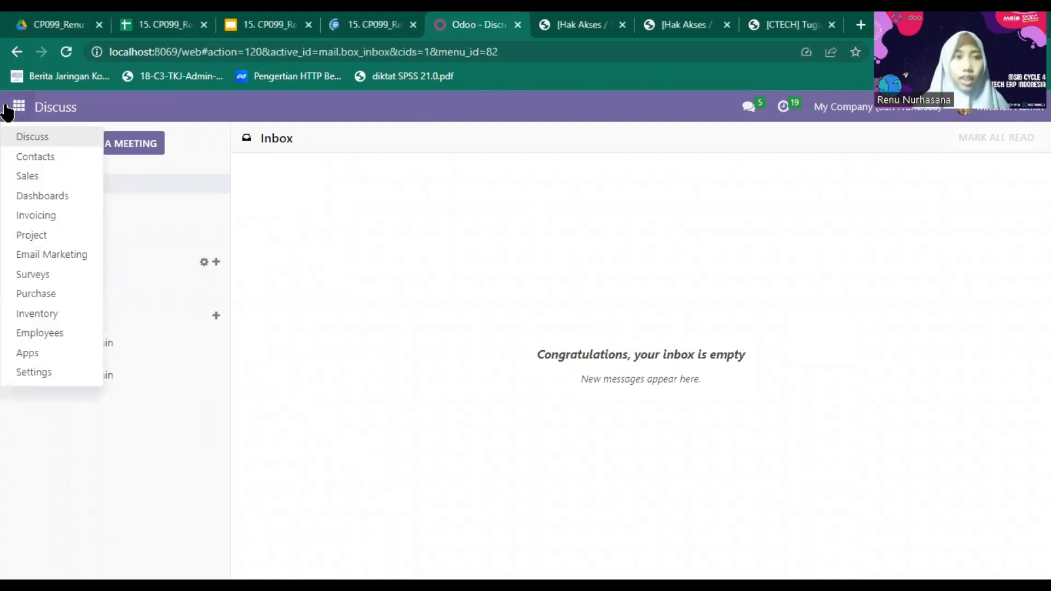
{"action": "left_click", "coordinate": [52, 374]}
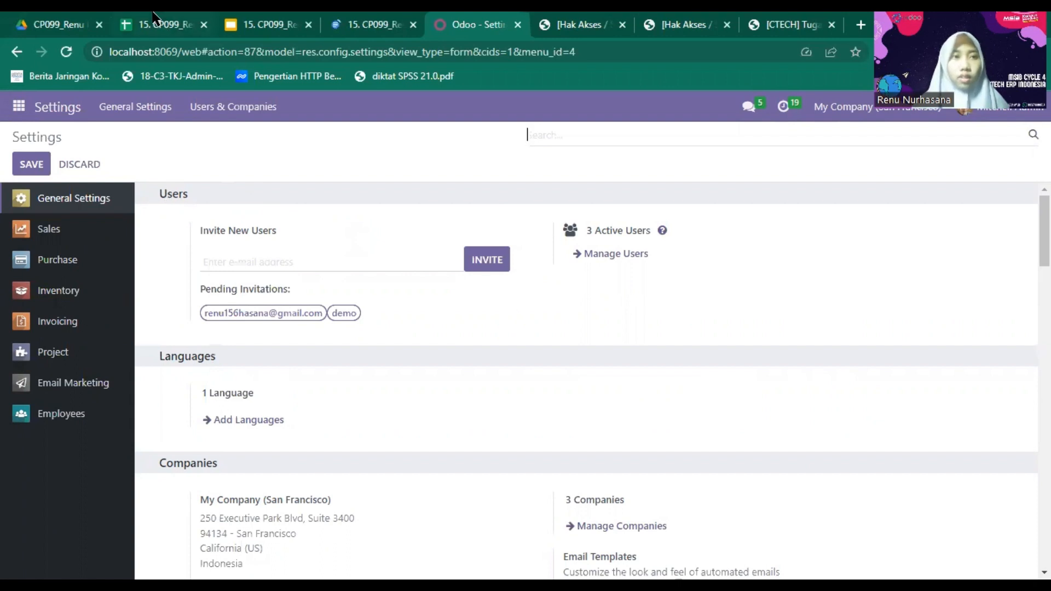
{"action": "left_click", "coordinate": [129, 31]}
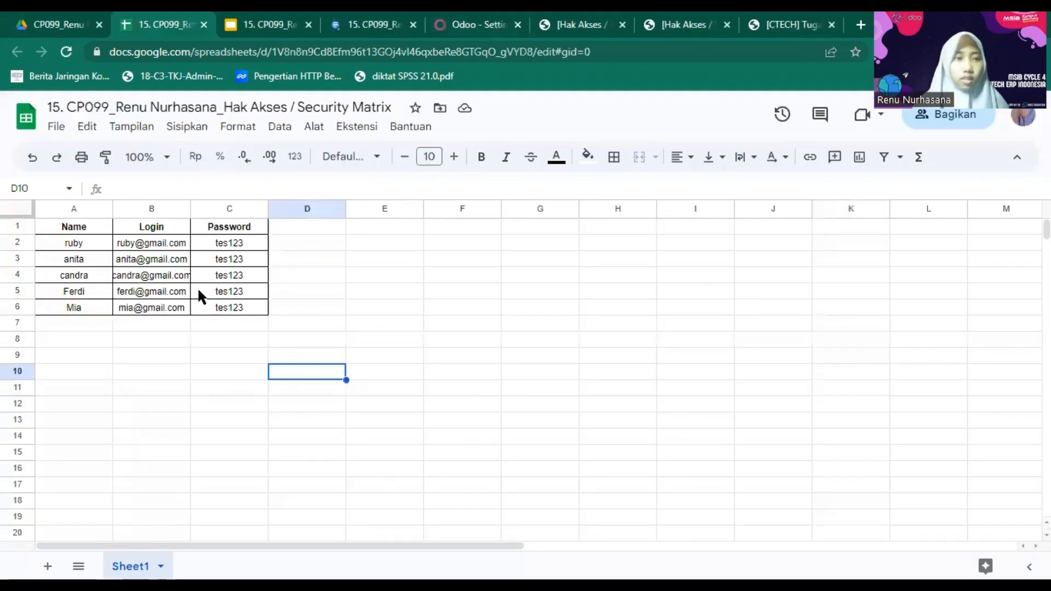
- Review the users' logins in the Security Matrix sheet, then return to Odoo General Settings
{"action": "left_click", "coordinate": [186, 289]}
{"action": "left_click", "coordinate": [81, 244]}
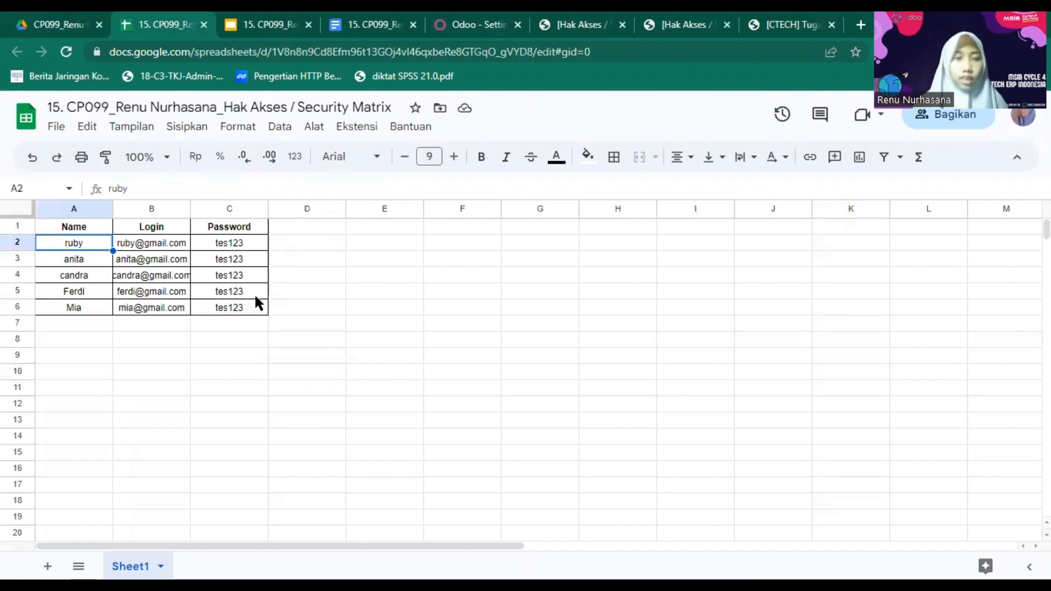
{"action": "left_click", "coordinate": [56, 127]}
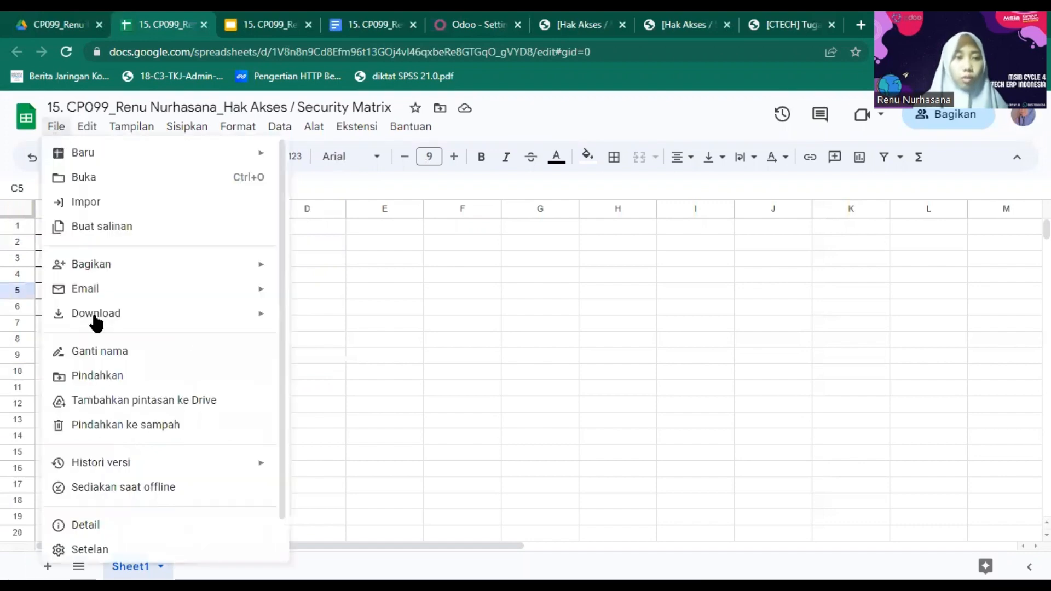
{"action": "left_click", "coordinate": [447, 245]}
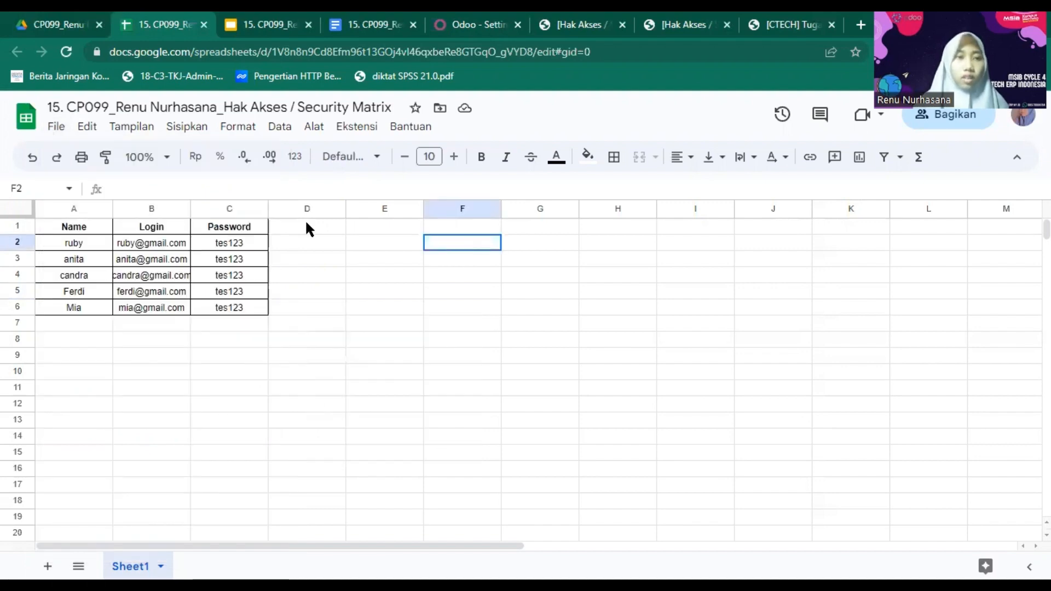
{"action": "left_click", "coordinate": [462, 16]}
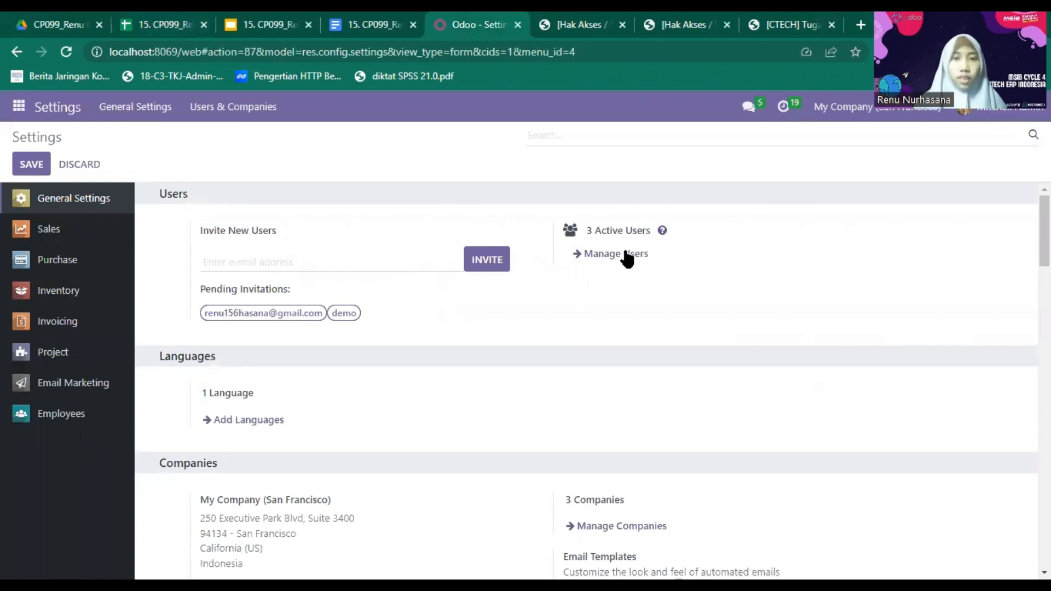
- Open the Users list and start importing user records from a file
{"action": "left_click", "coordinate": [626, 254]}
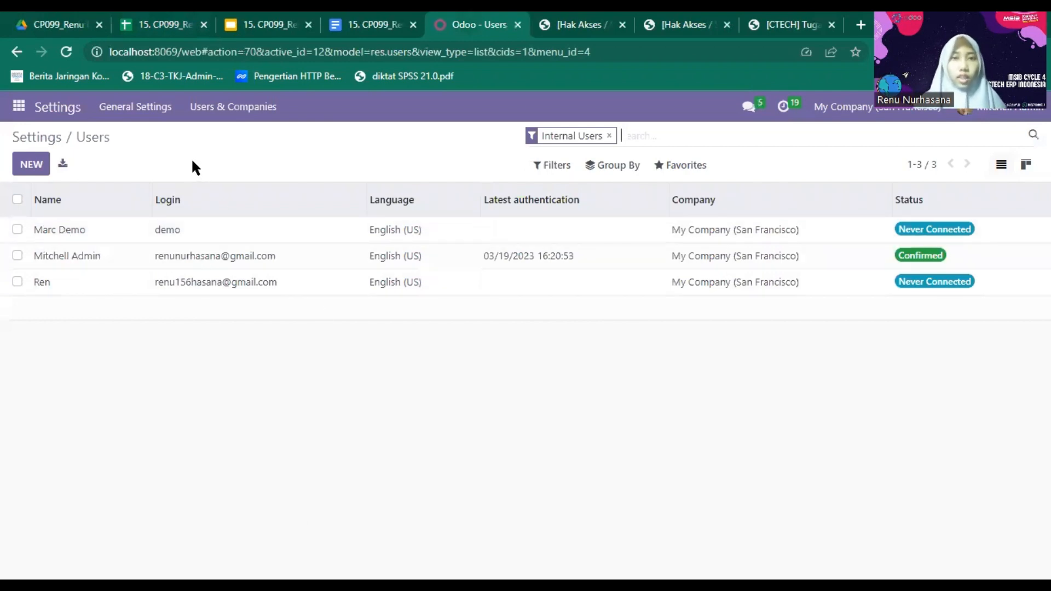
{"action": "left_click", "coordinate": [34, 171]}
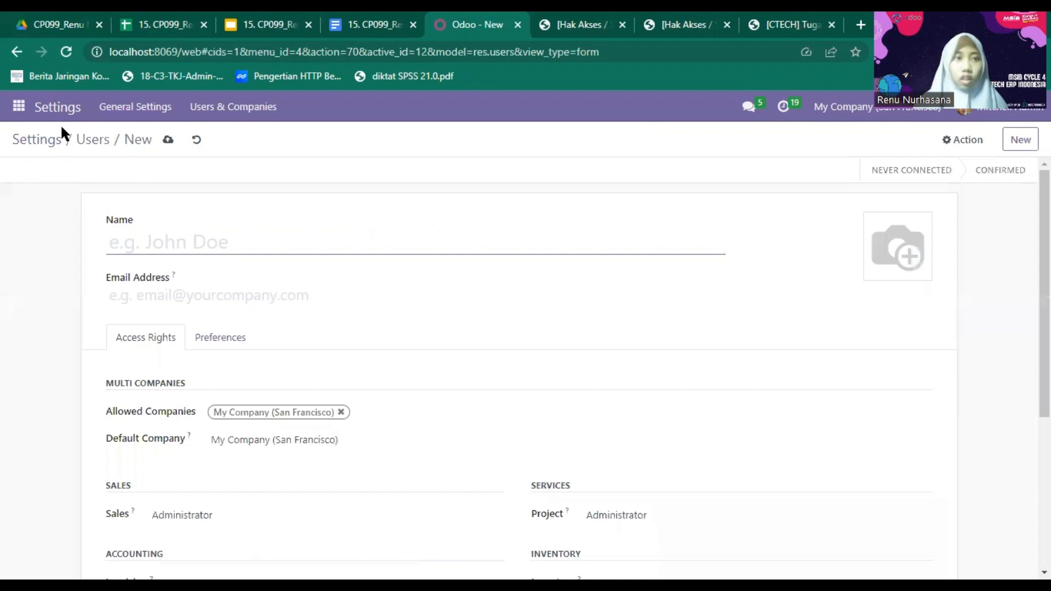
{"action": "left_click", "coordinate": [32, 144]}
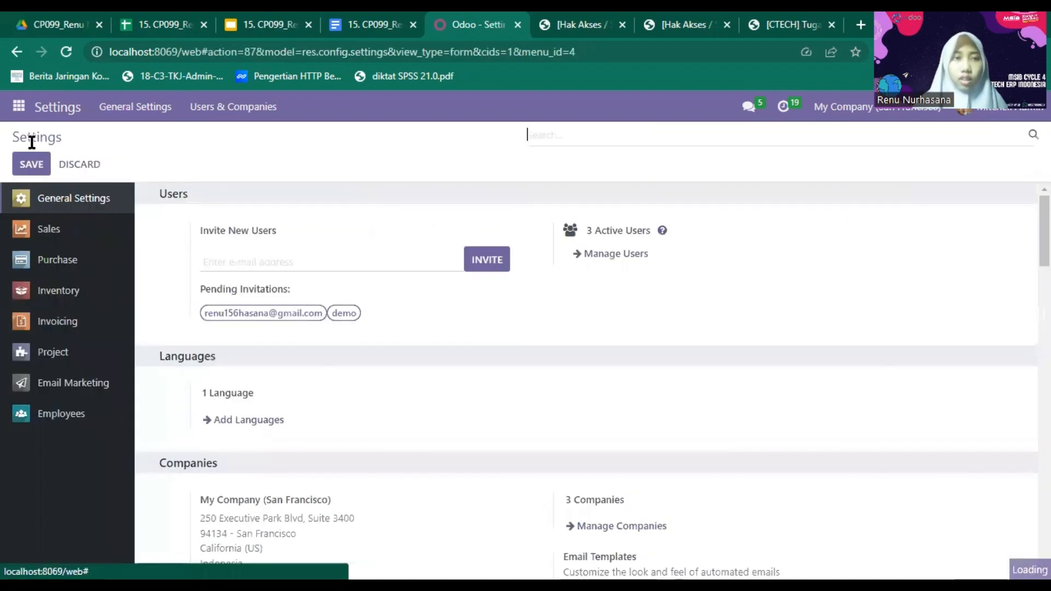
{"action": "left_click", "coordinate": [598, 255]}
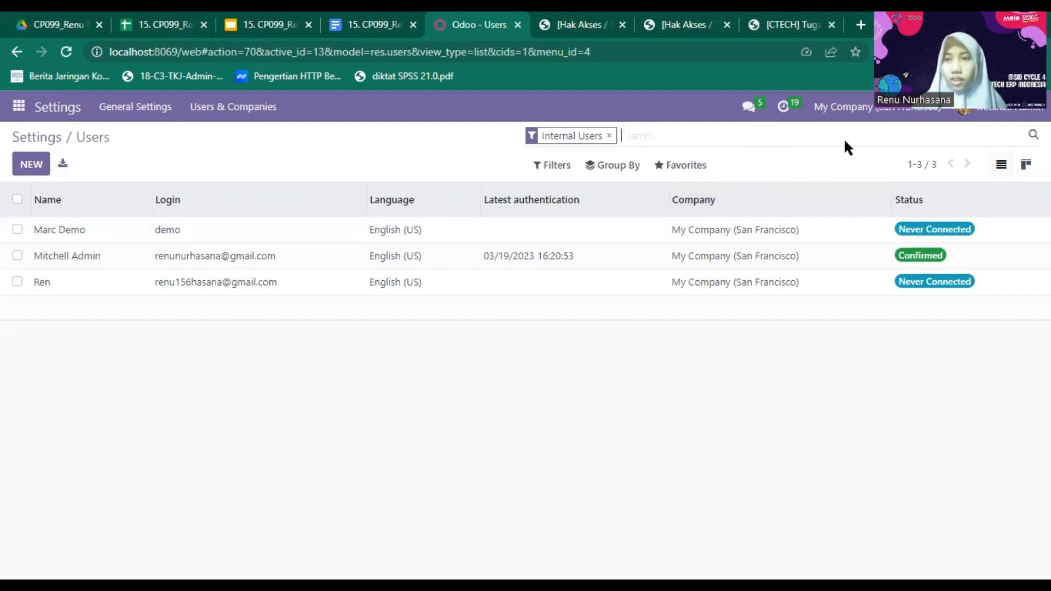
{"action": "left_click", "coordinate": [686, 167]}
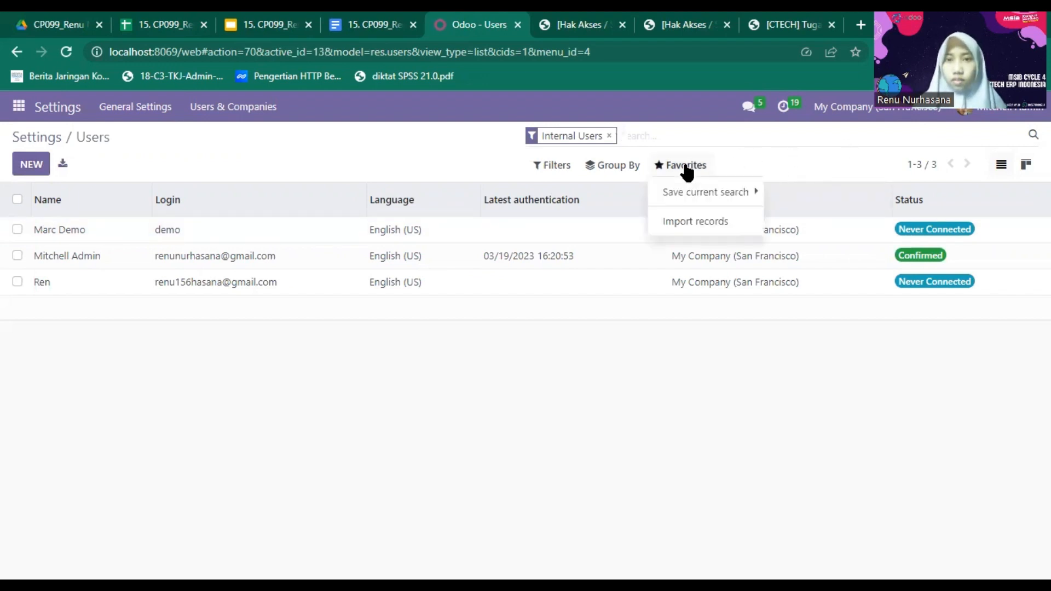
{"action": "left_click", "coordinate": [717, 222]}
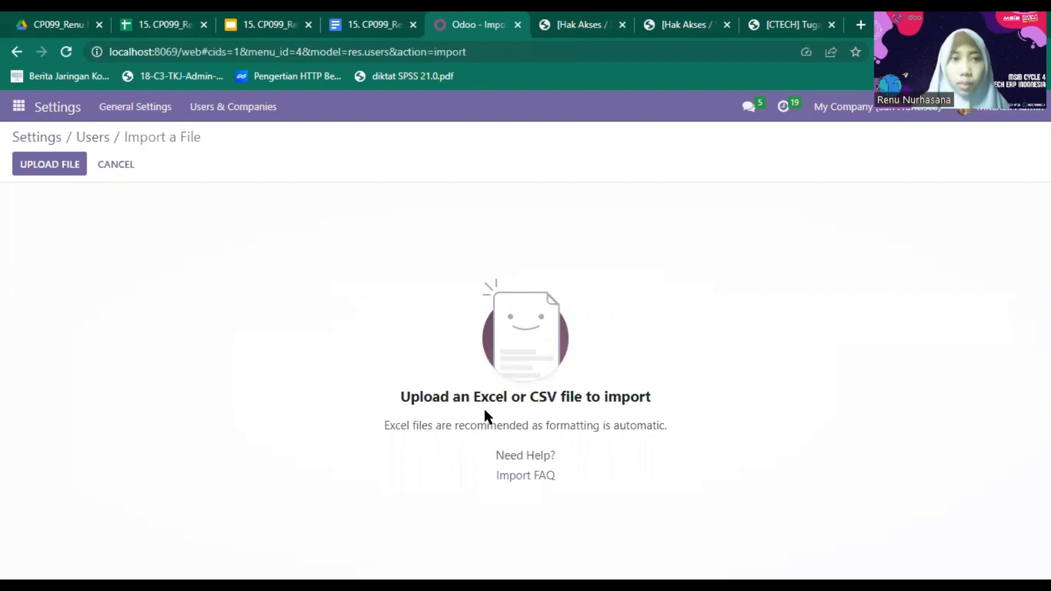
- Upload the access-rights users .xlsx file from Downloads into the import page
{"action": "left_click", "coordinate": [25, 168]}
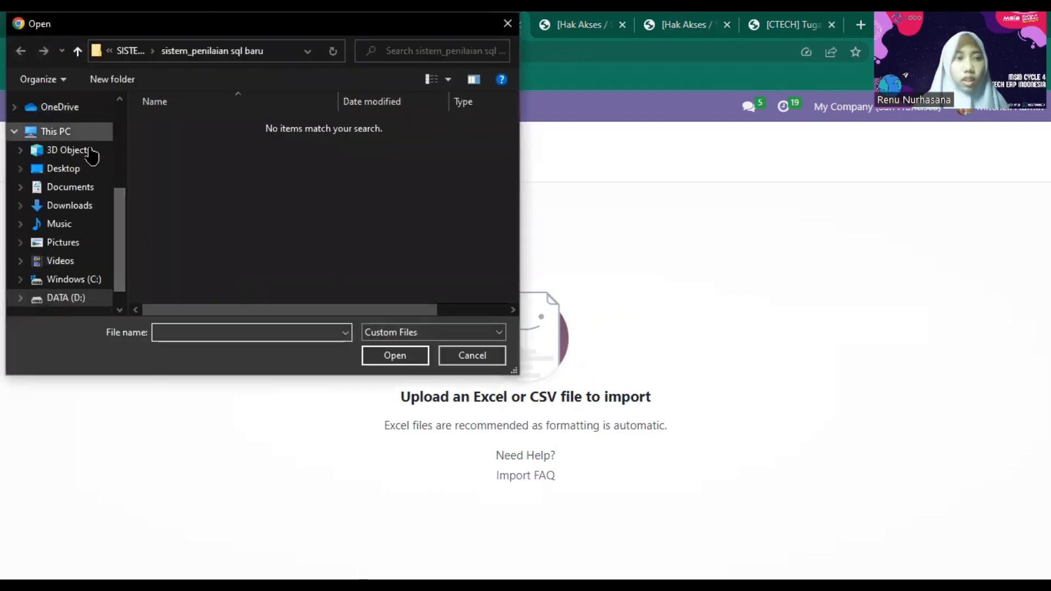
{"action": "left_click", "coordinate": [87, 211]}
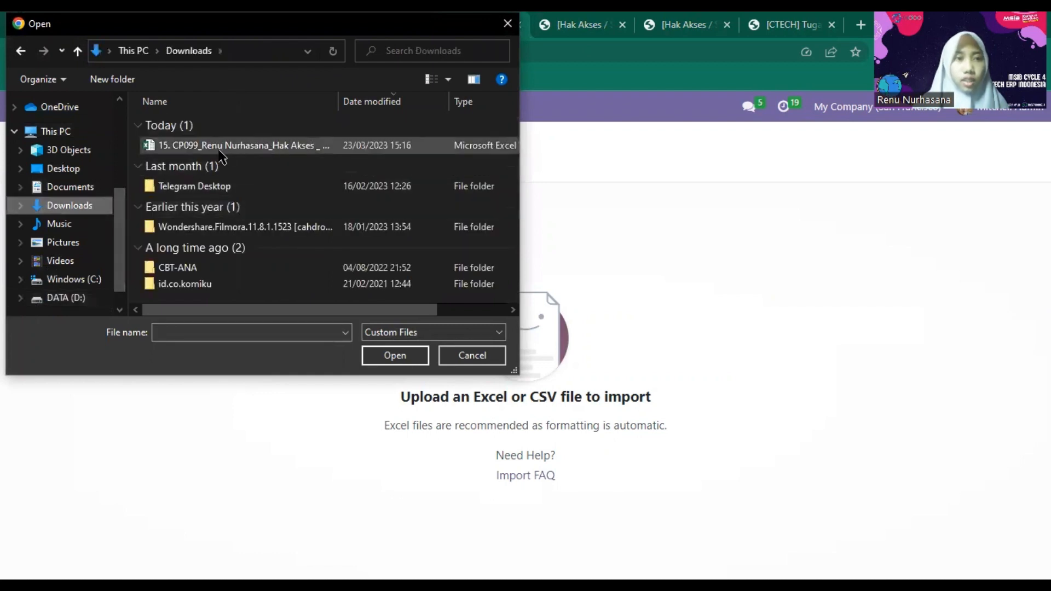
{"action": "left_click", "coordinate": [221, 150]}
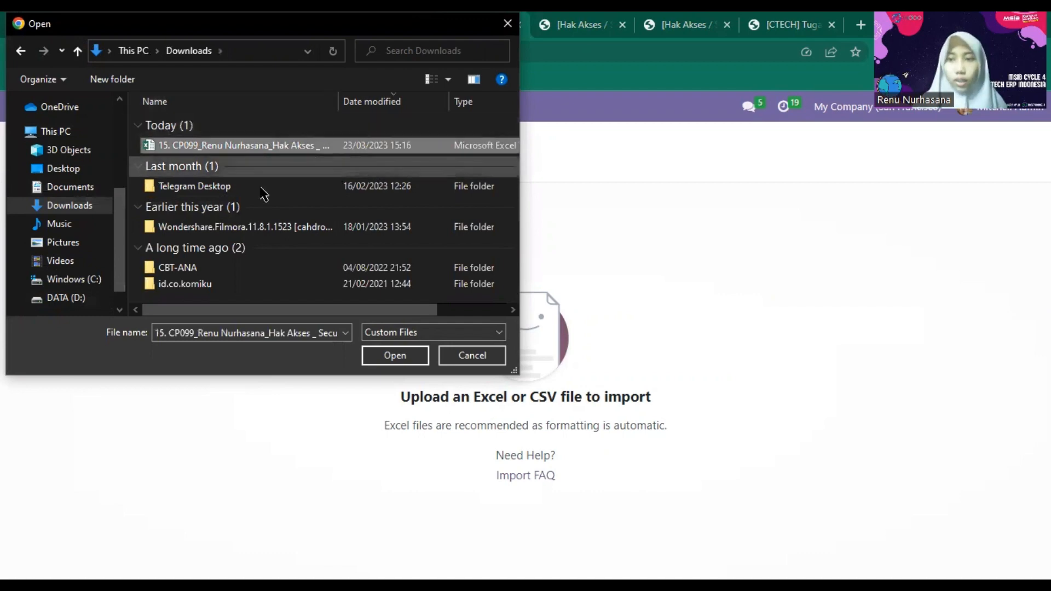
{"action": "left_click", "coordinate": [388, 357]}
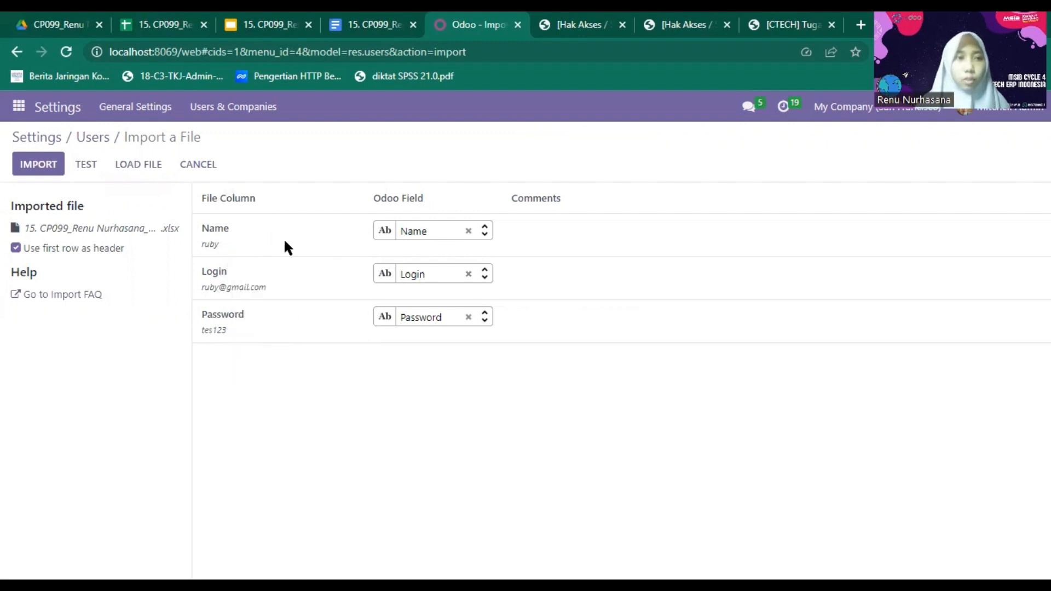
- Test the spreadsheet for errors, then import the five users
{"action": "left_click", "coordinate": [92, 165]}
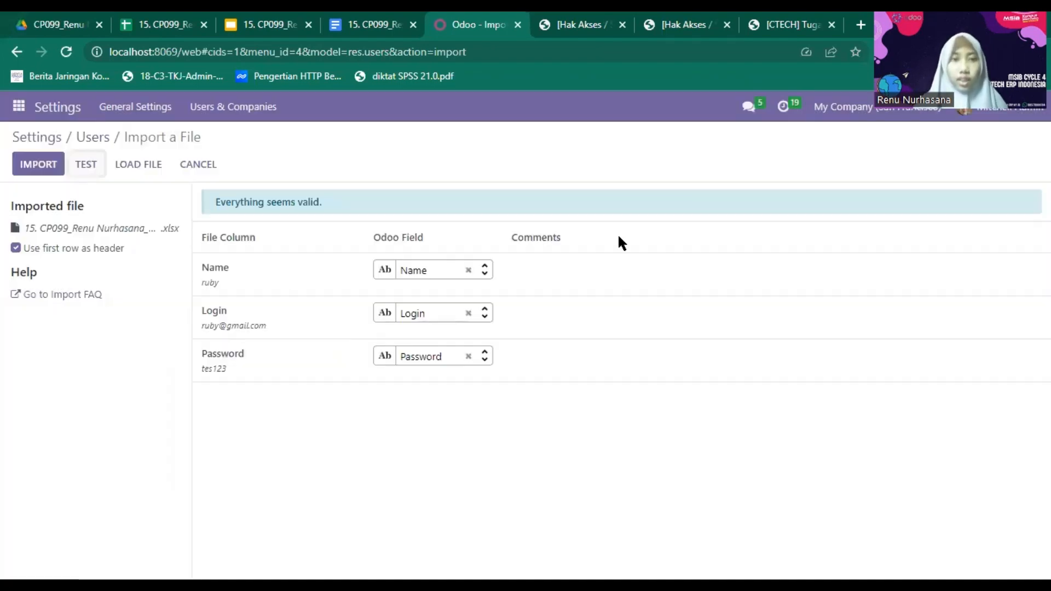
{"action": "left_click", "coordinate": [34, 169]}
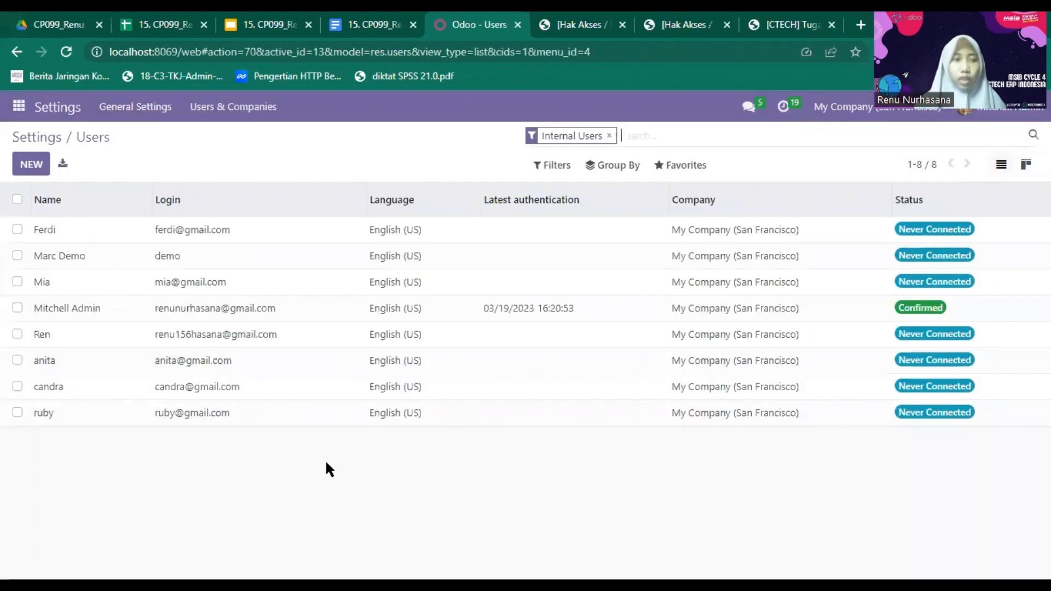
- For the third user, clear Sales, Email Marketing, Project, Inventory and Employees access
{"action": "double_click", "coordinate": [42, 283]}
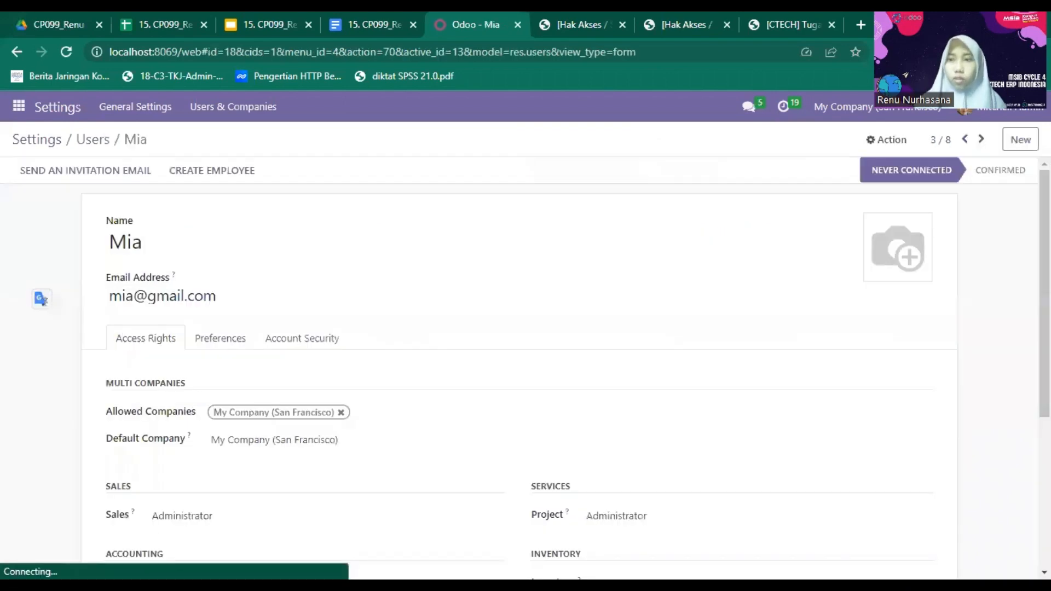
{"action": "scroll", "coordinate": [525, 366], "scroll_direction": "down", "scroll_amount": 5}
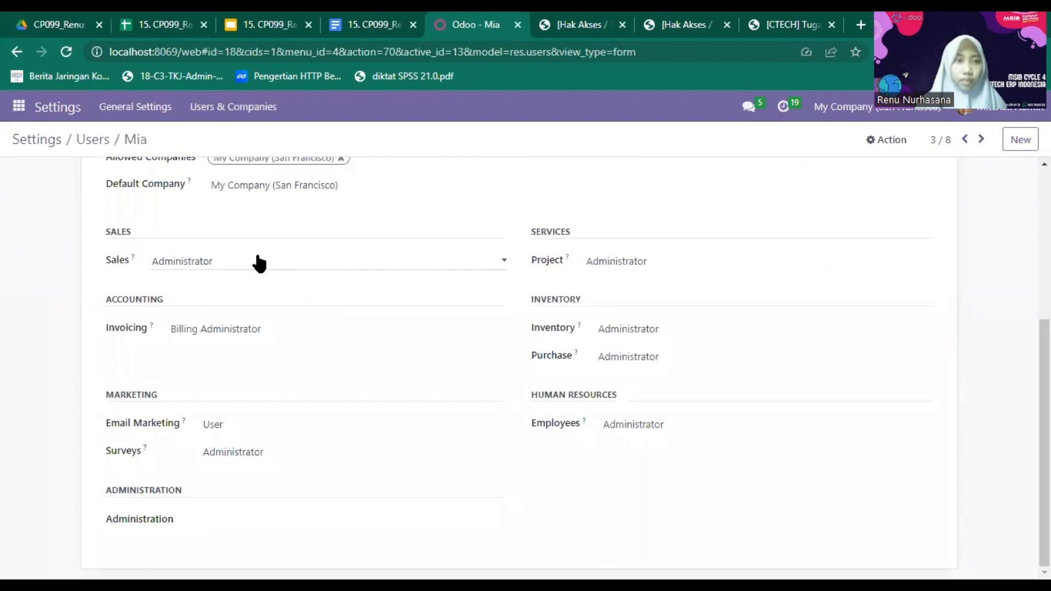
{"action": "left_click", "coordinate": [257, 280]}
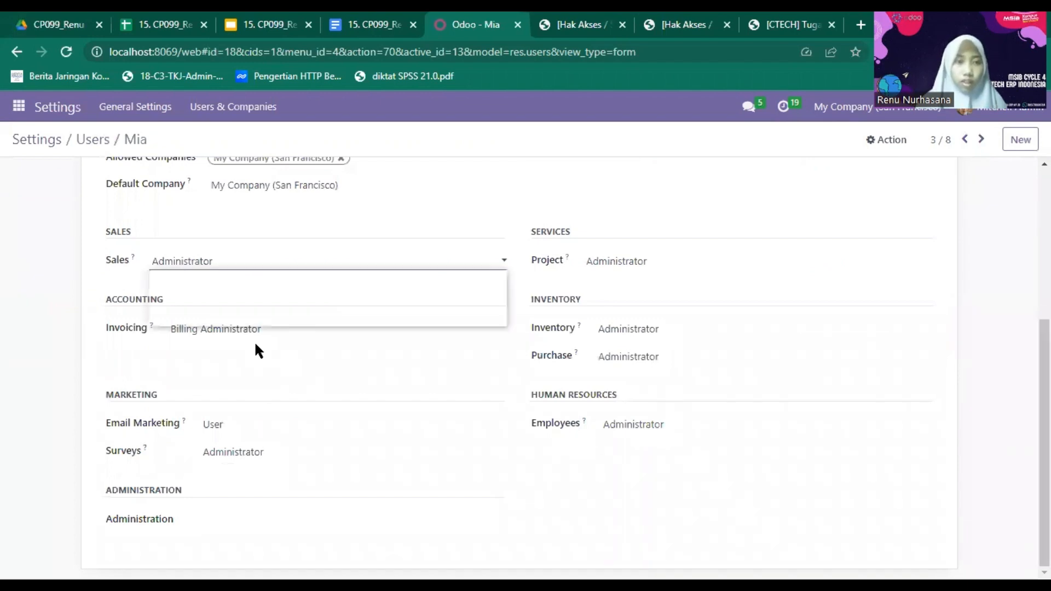
{"action": "left_click", "coordinate": [264, 431]}
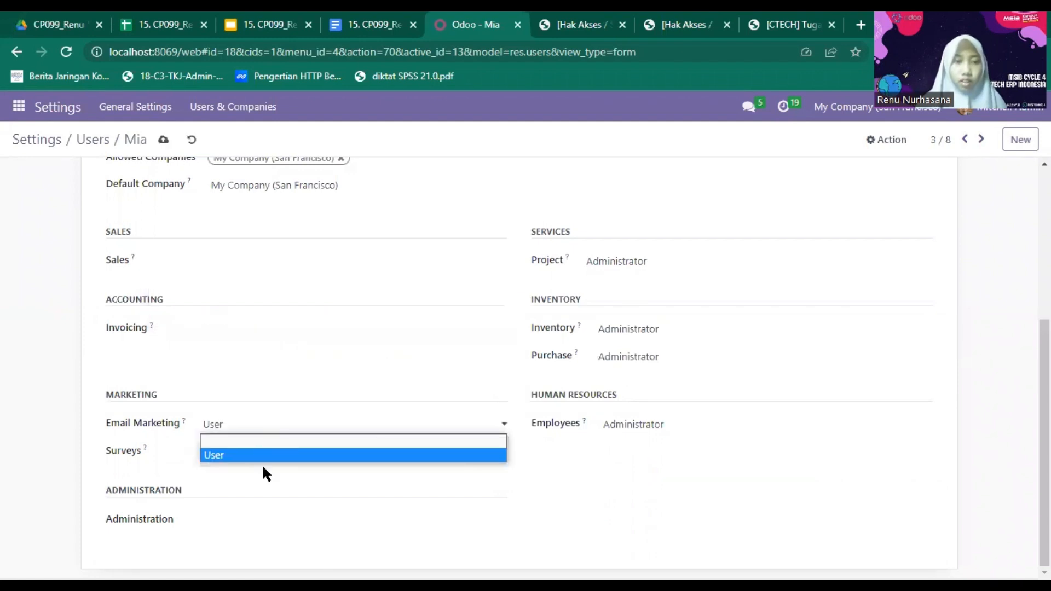
{"action": "left_click", "coordinate": [528, 336]}
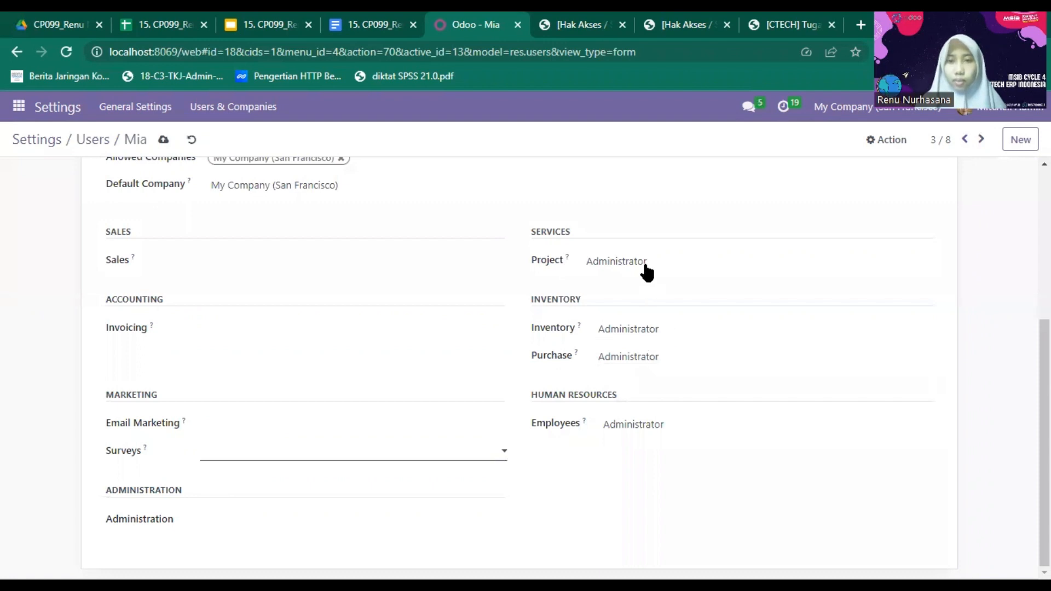
{"action": "left_click", "coordinate": [647, 279]}
{"action": "left_click", "coordinate": [646, 277]}
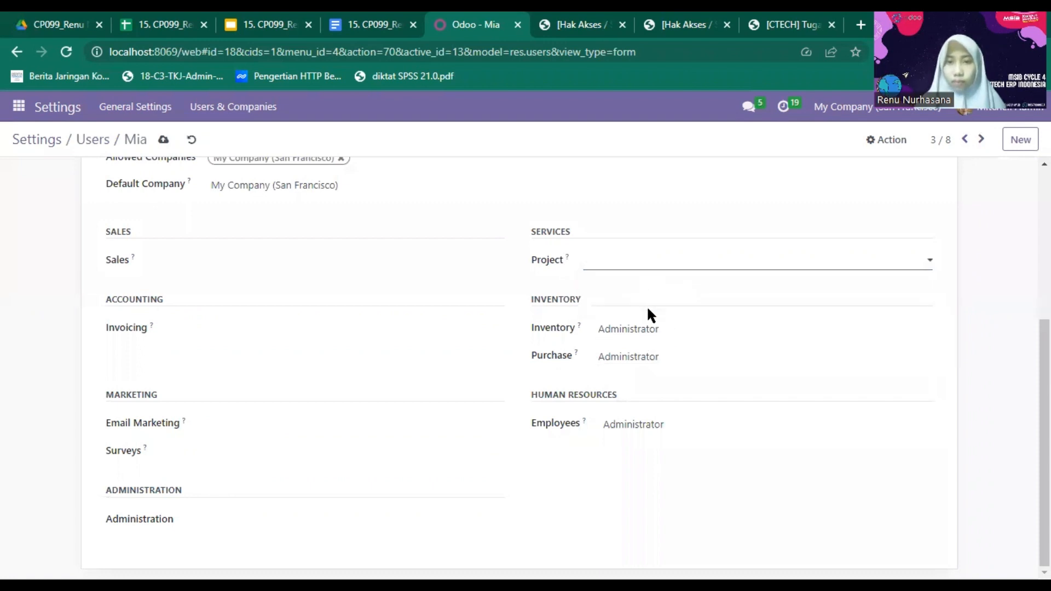
{"action": "left_click", "coordinate": [657, 342]}
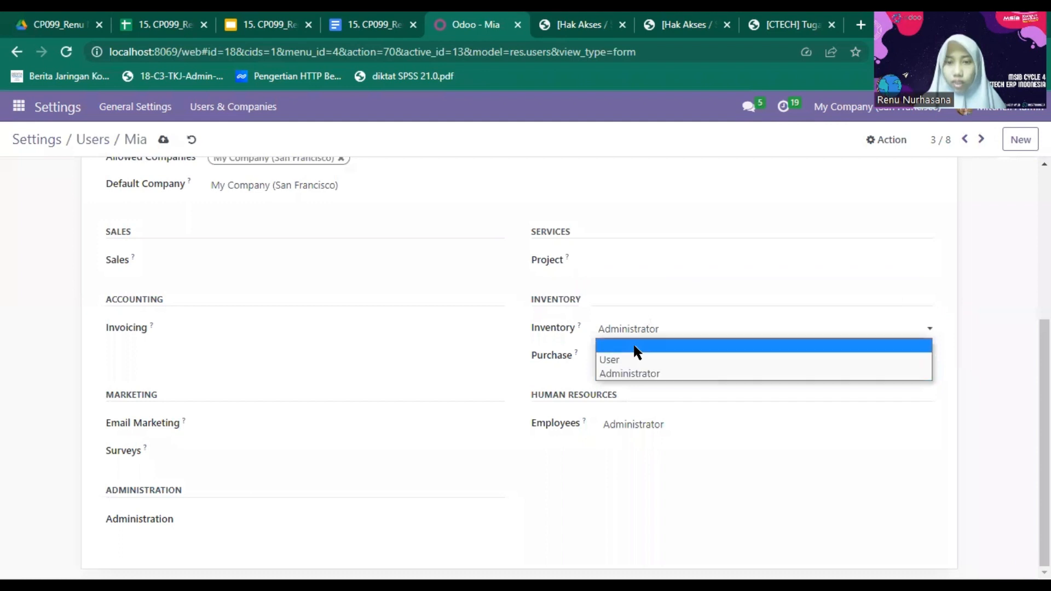
{"action": "left_click", "coordinate": [633, 345]}
{"action": "left_click", "coordinate": [648, 427]}
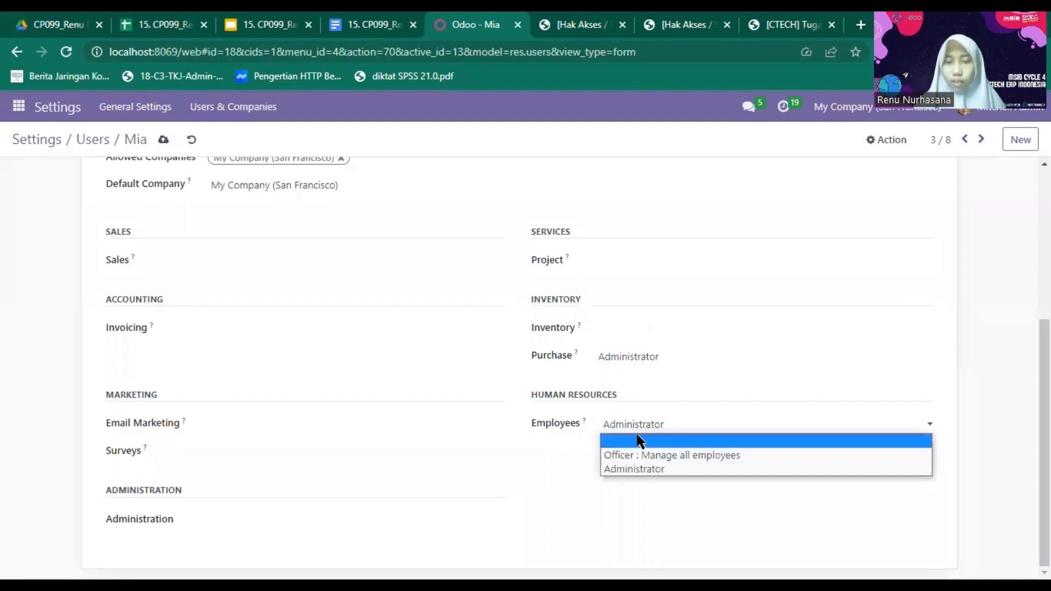
{"action": "left_click", "coordinate": [635, 436]}
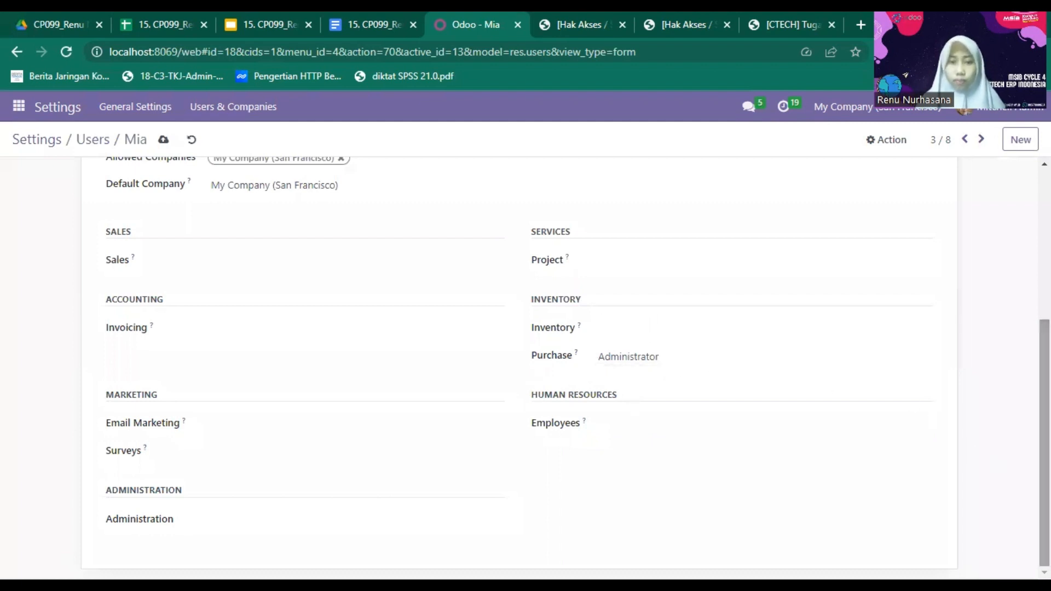
- Check the Account Security settings, save the access rights, and return to Users
{"action": "scroll", "coordinate": [520, 366], "scroll_direction": "up", "scroll_amount": 5}
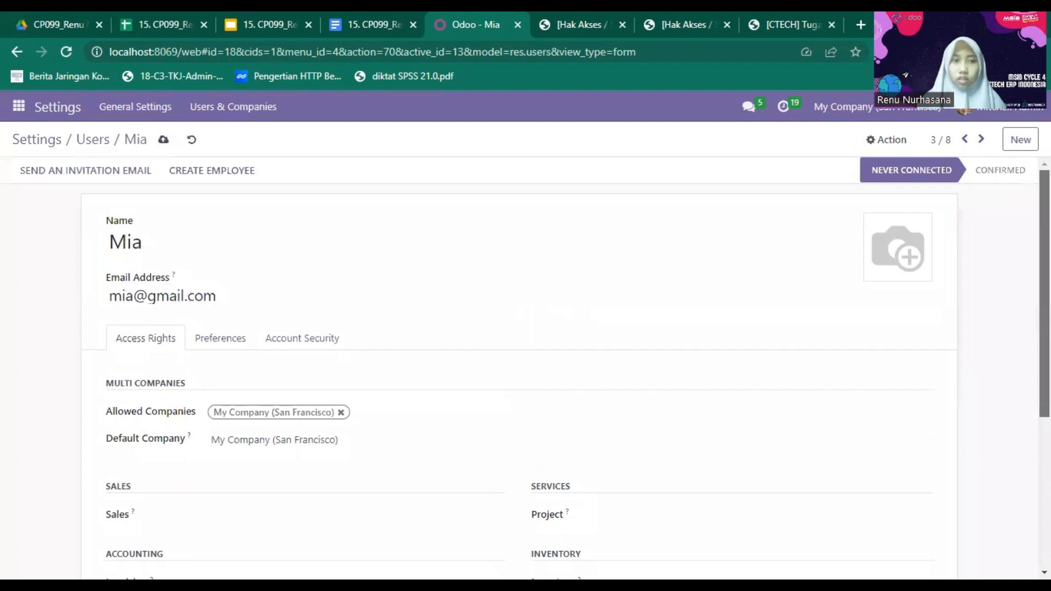
{"action": "scroll", "coordinate": [520, 367], "scroll_direction": "down", "scroll_amount": 5}
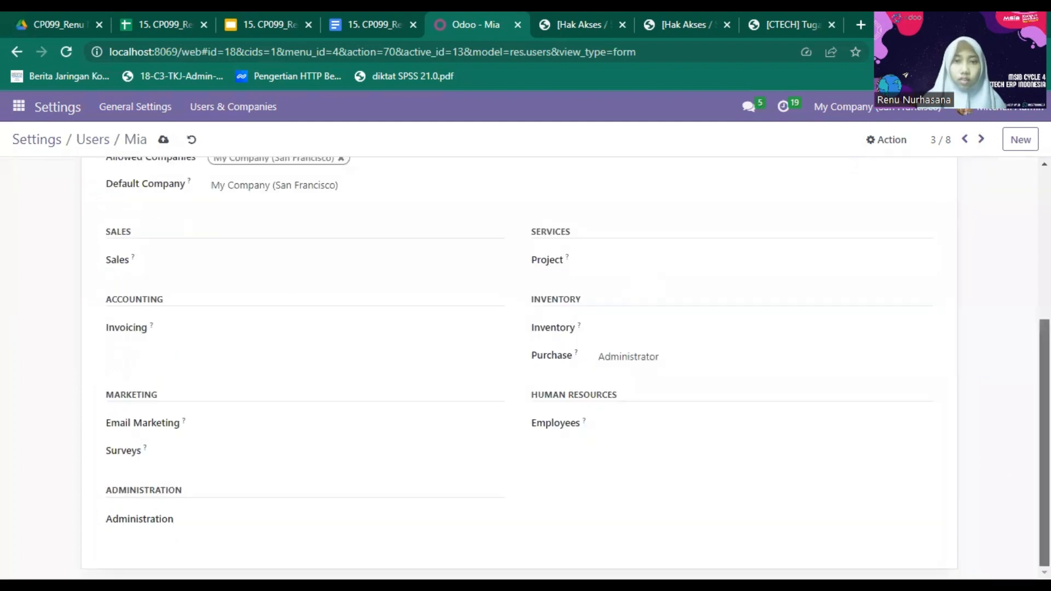
{"action": "scroll", "coordinate": [520, 367], "scroll_direction": "up", "scroll_amount": 5}
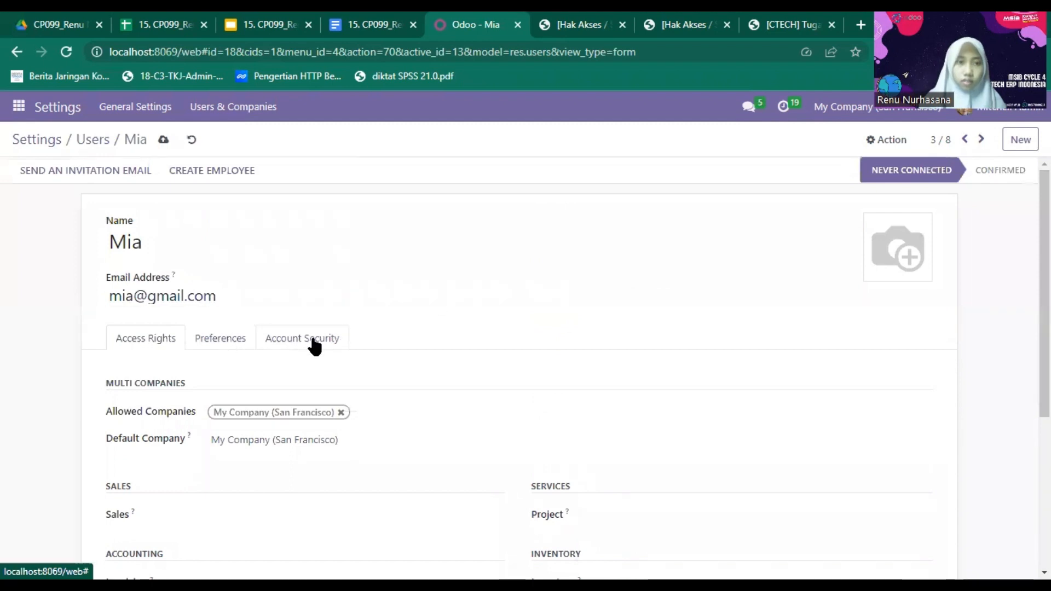
{"action": "left_click", "coordinate": [285, 346]}
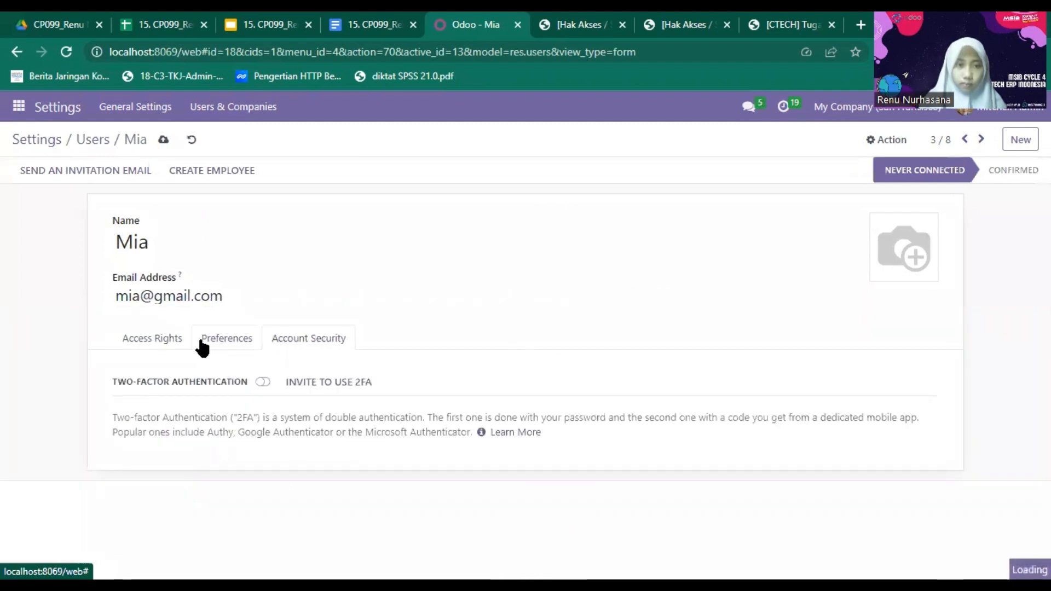
{"action": "left_click", "coordinate": [146, 344]}
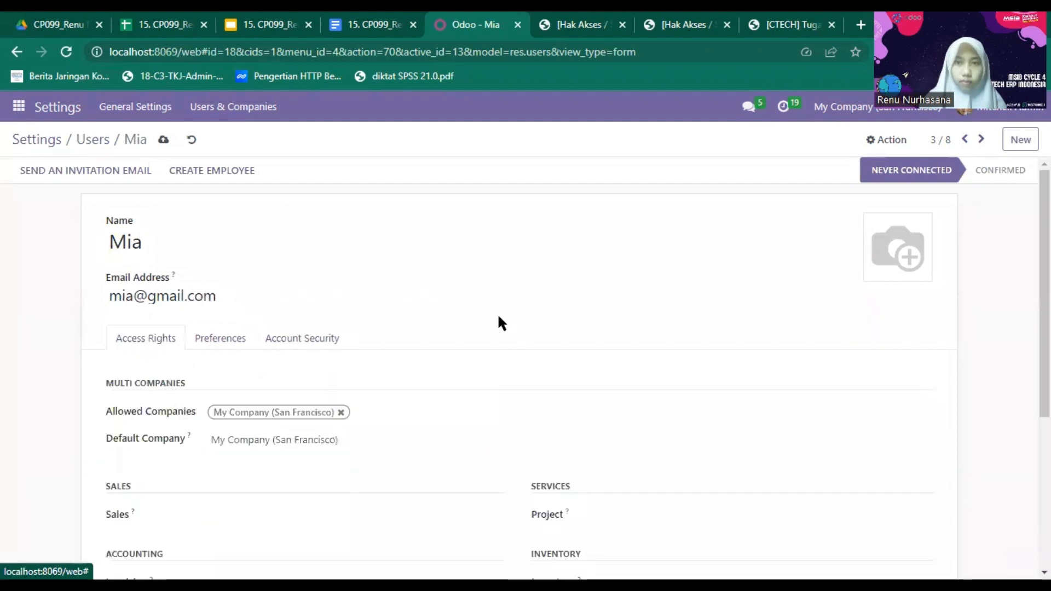
{"action": "scroll", "coordinate": [525, 366], "scroll_direction": "down", "scroll_amount": 5}
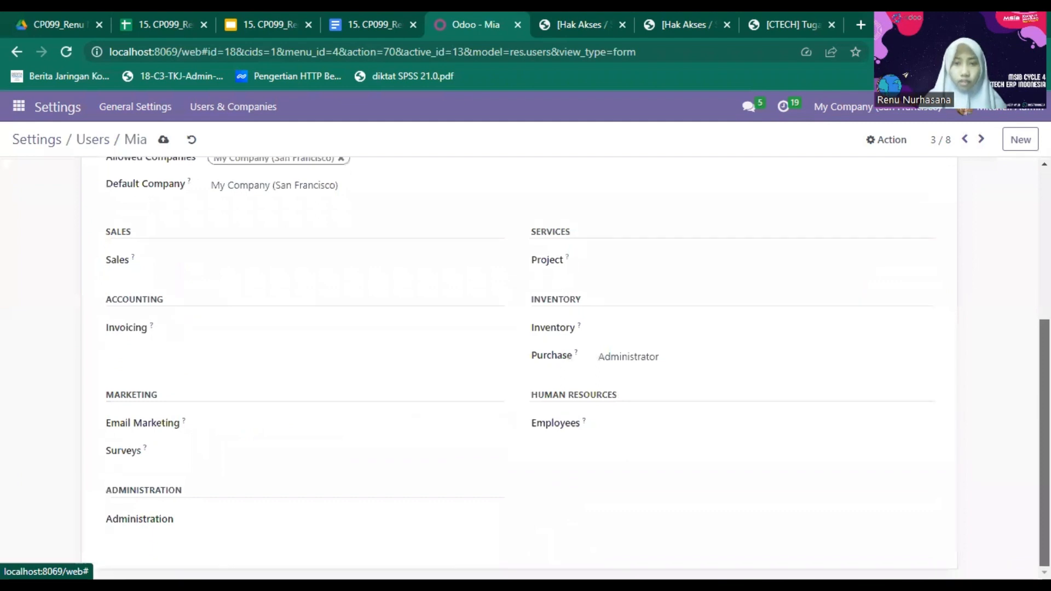
{"action": "scroll", "coordinate": [526, 366], "scroll_direction": "up", "scroll_amount": 5}
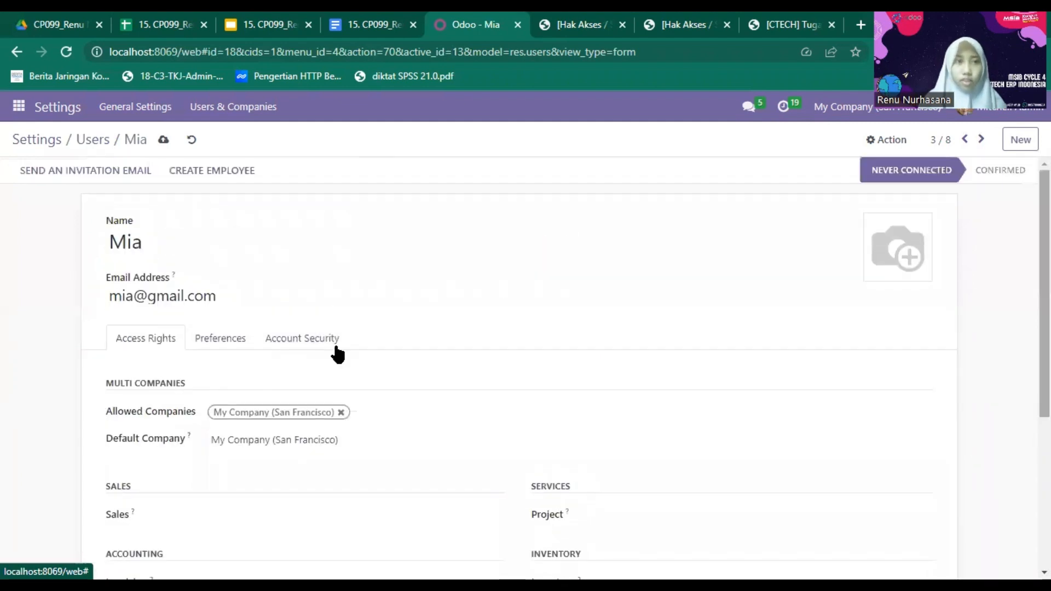
{"action": "left_click", "coordinate": [163, 141]}
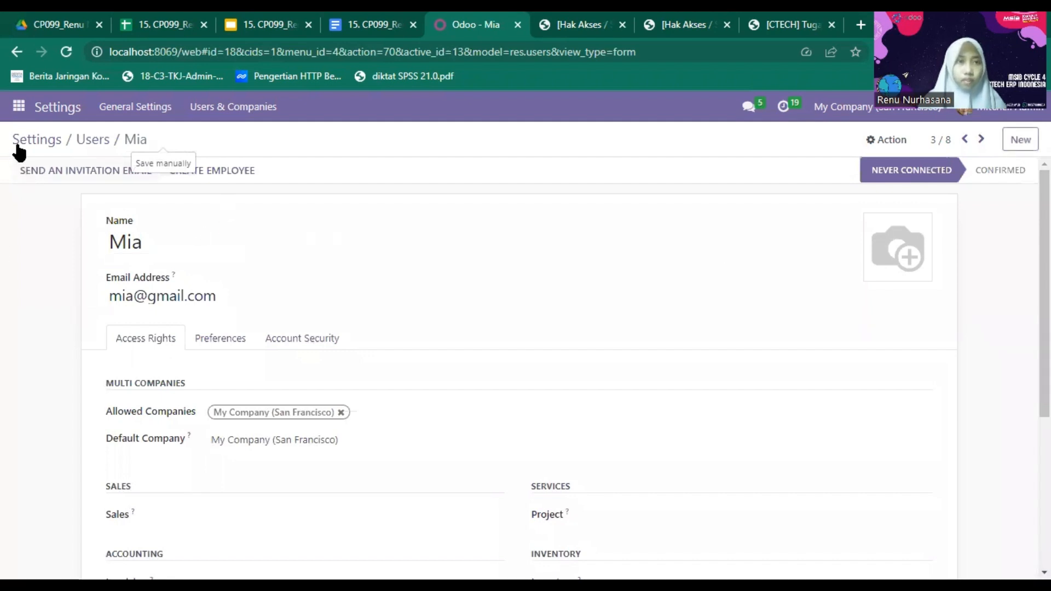
{"action": "left_click", "coordinate": [91, 145]}
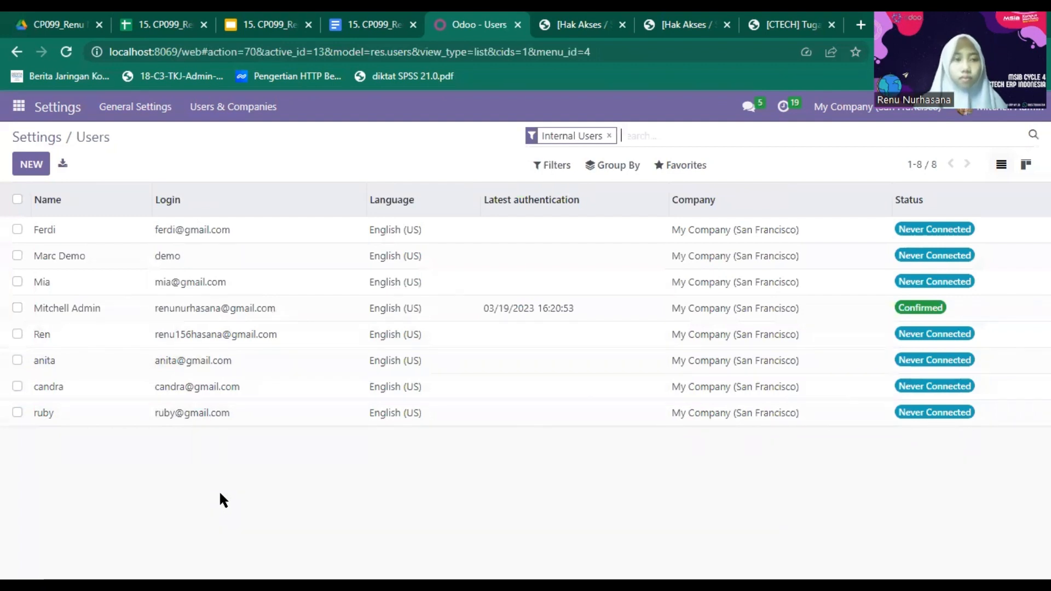
- For the sixth user, clear Sales, Invoicing, Email Marketing and Surveys access
{"action": "double_click", "coordinate": [41, 363]}
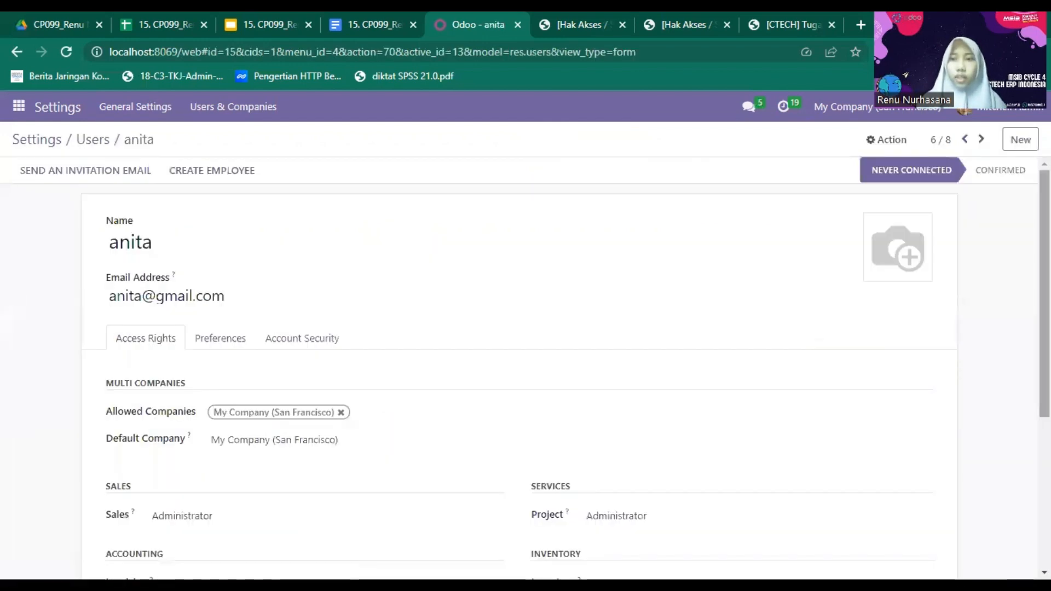
{"action": "scroll", "coordinate": [406, 354], "scroll_direction": "down", "scroll_amount": 4}
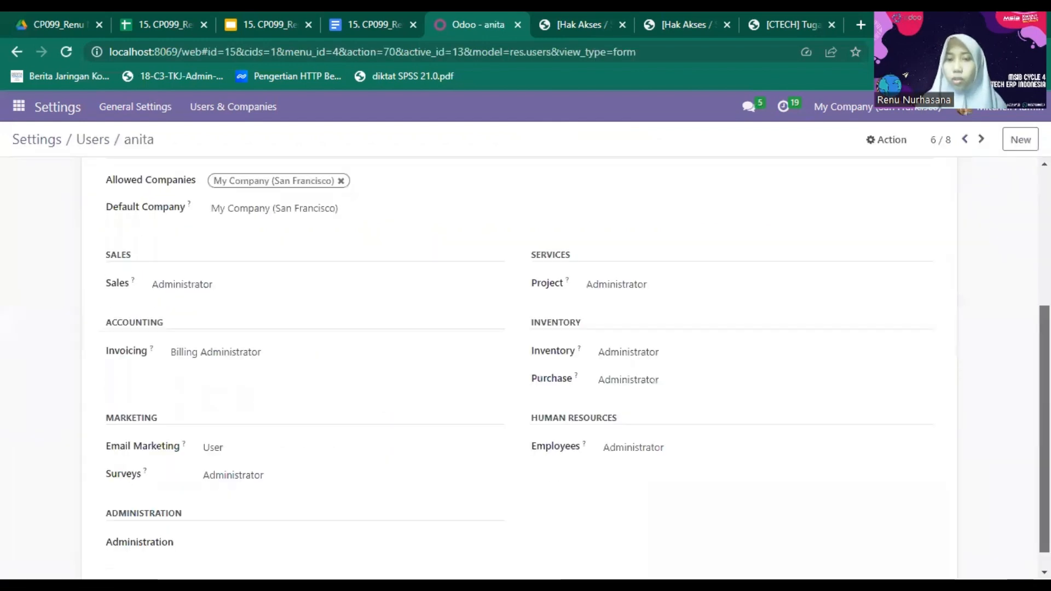
{"action": "scroll", "coordinate": [406, 354], "scroll_direction": "down", "scroll_amount": 1}
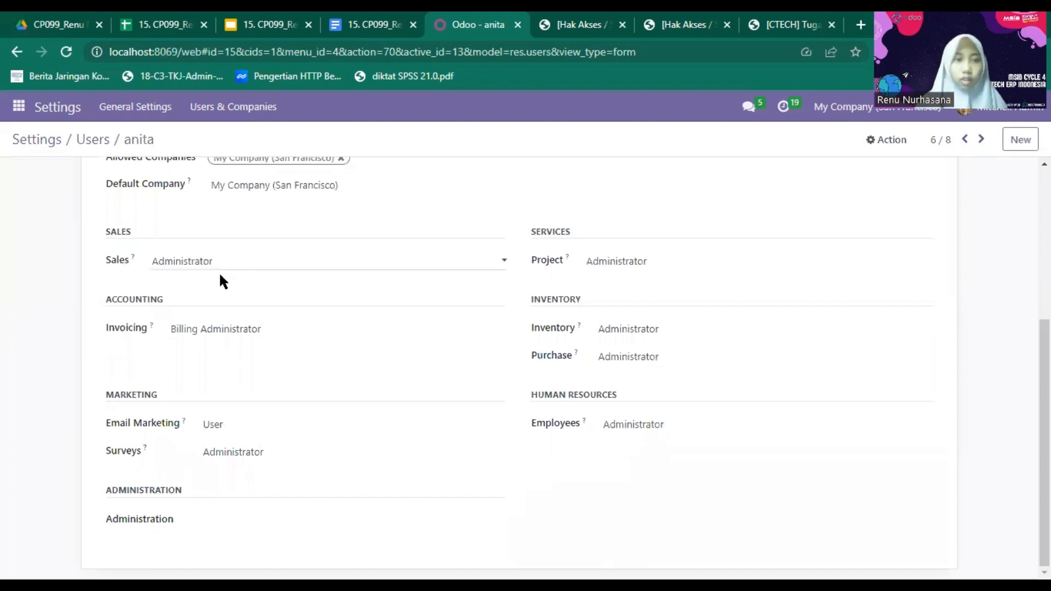
{"action": "left_click", "coordinate": [219, 272]}
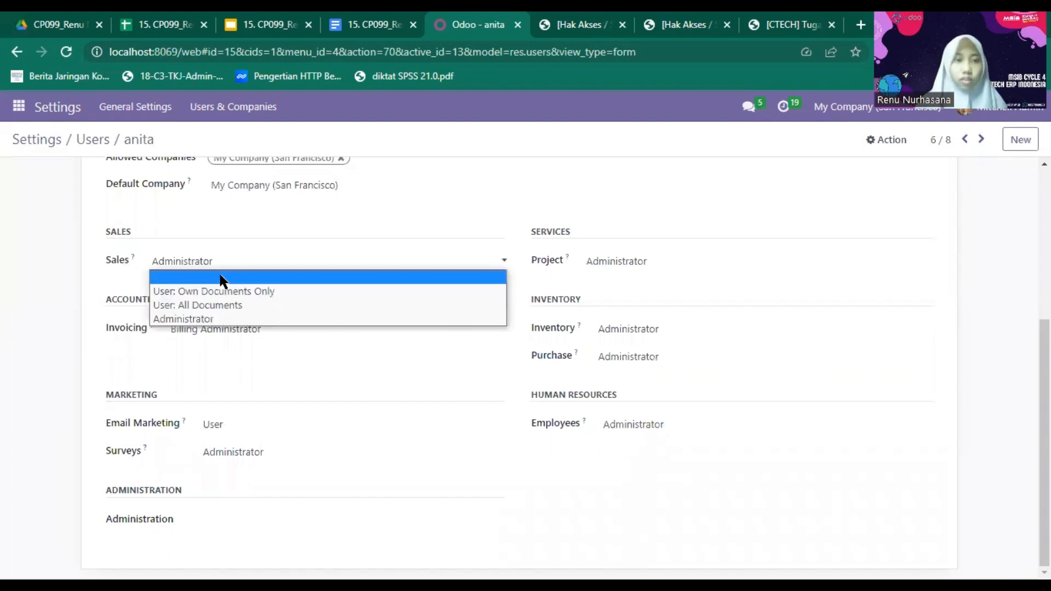
{"action": "left_click", "coordinate": [250, 277]}
{"action": "left_click", "coordinate": [253, 330]}
{"action": "left_click", "coordinate": [254, 347]}
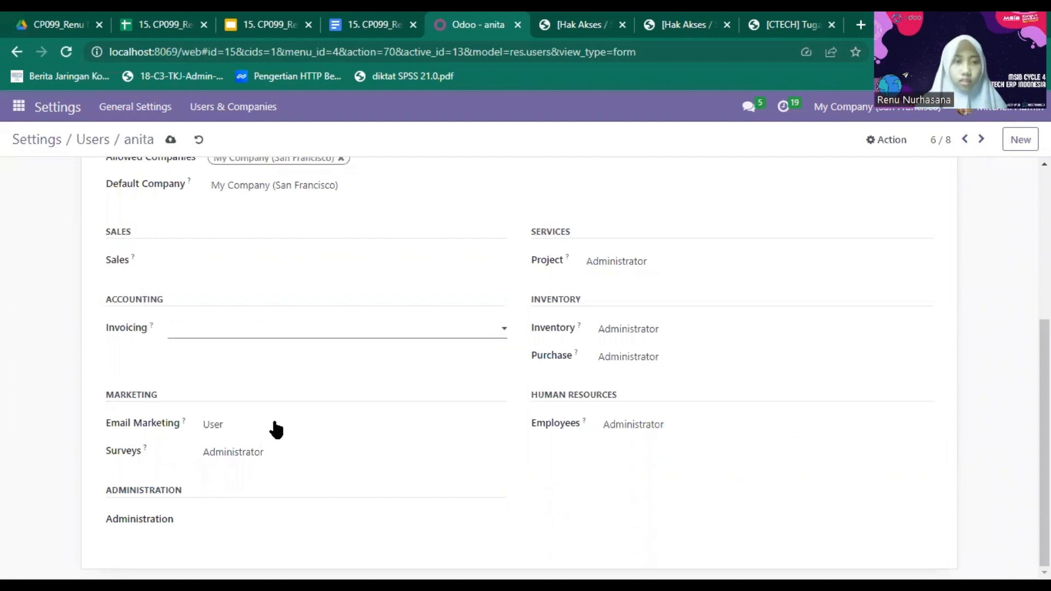
{"action": "left_click", "coordinate": [278, 438]}
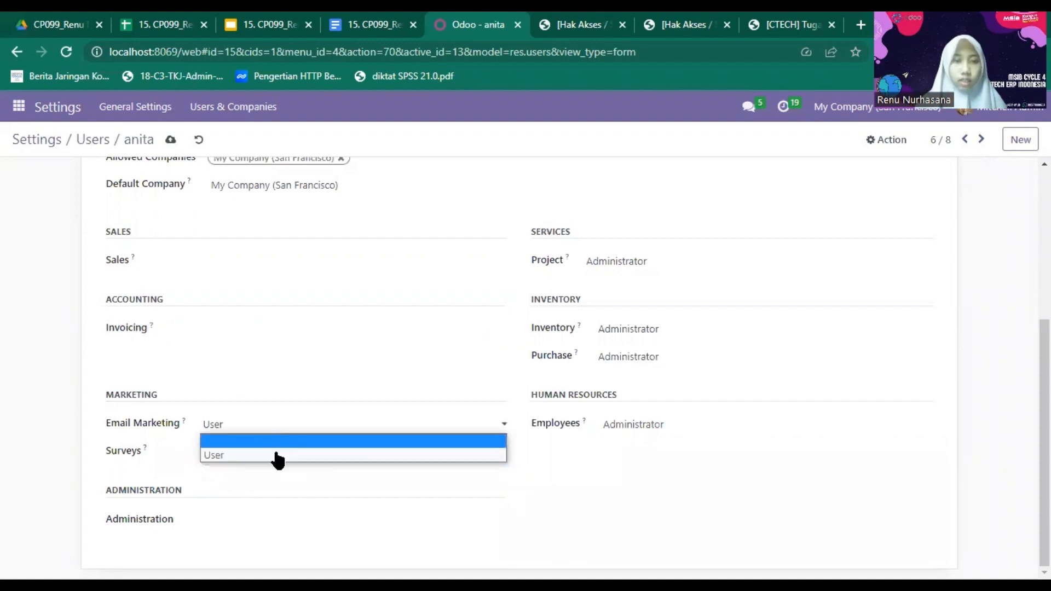
{"action": "left_click", "coordinate": [277, 444]}
{"action": "left_click", "coordinate": [278, 462]}
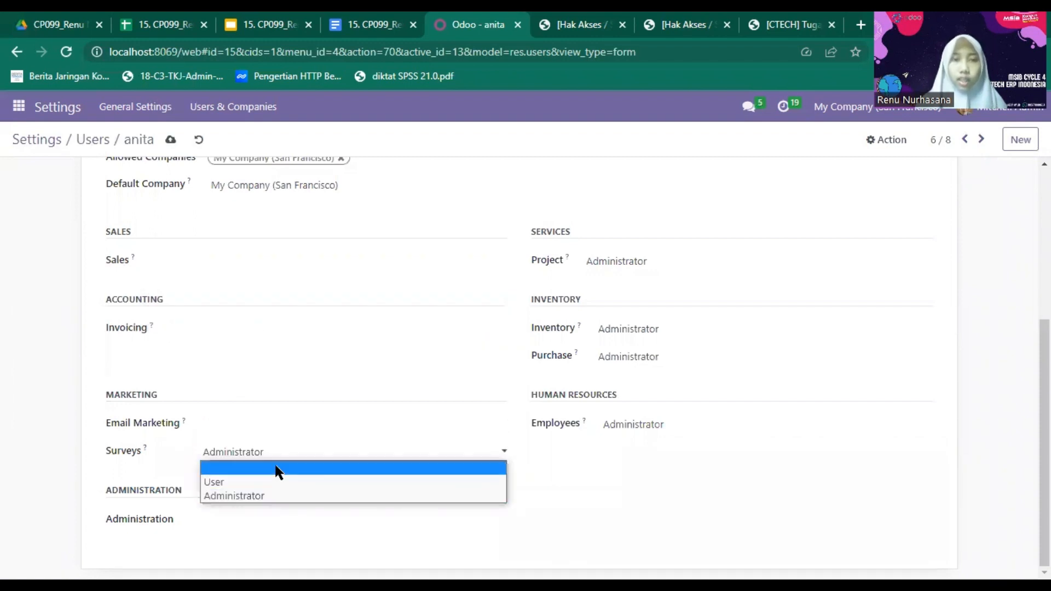
{"action": "left_click", "coordinate": [278, 469]}
- Clear Project, Inventory and Employees, set Purchase to User, save, and return to Users
{"action": "left_click", "coordinate": [672, 276]}
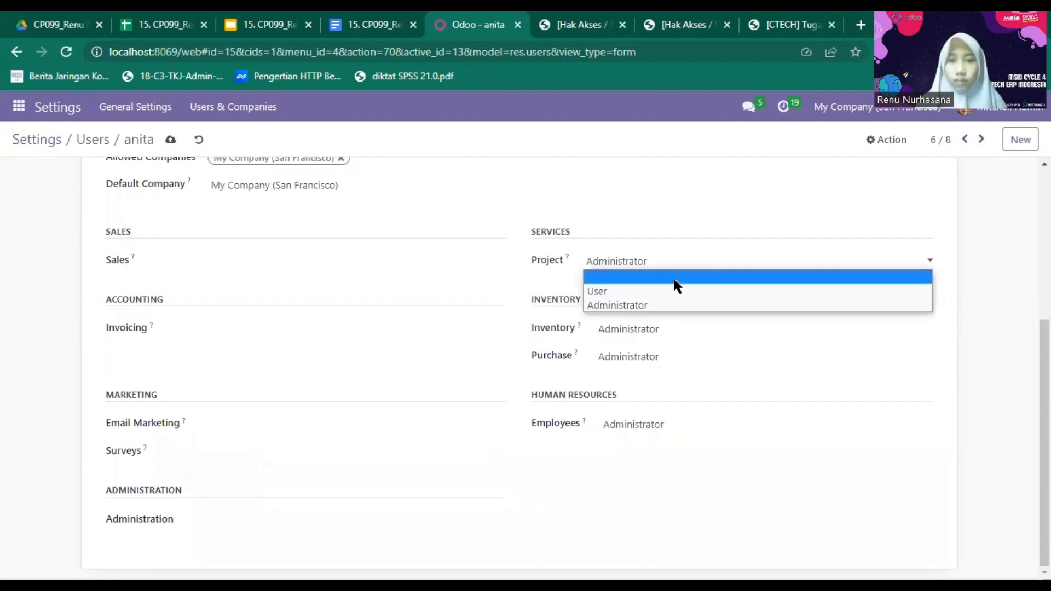
{"action": "left_click", "coordinate": [674, 278]}
{"action": "left_click", "coordinate": [655, 340]}
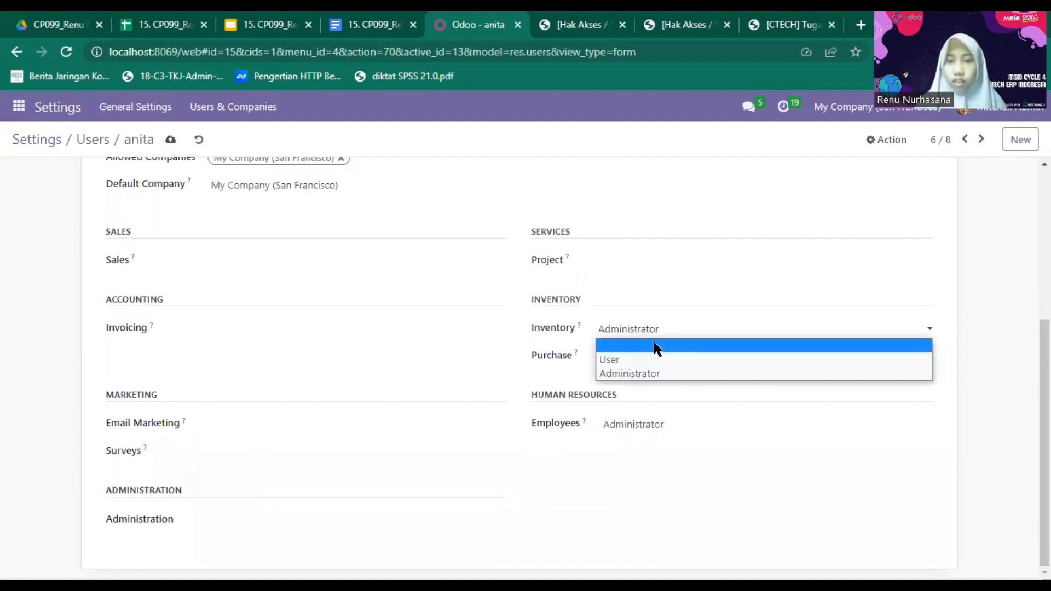
{"action": "left_click", "coordinate": [649, 349]}
{"action": "left_click", "coordinate": [643, 356]}
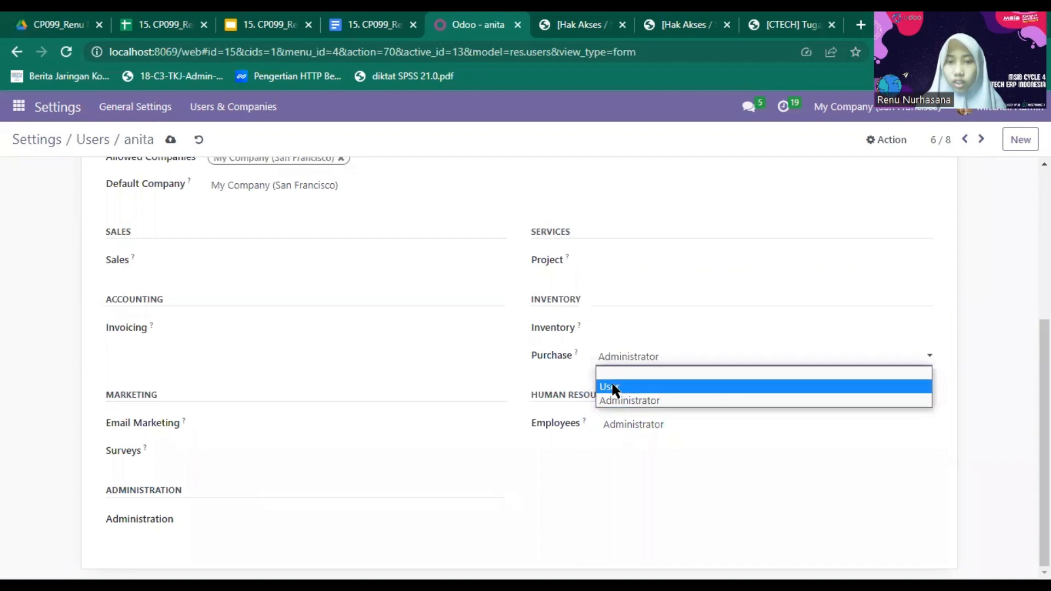
{"action": "left_click", "coordinate": [613, 388]}
{"action": "left_click", "coordinate": [630, 430]}
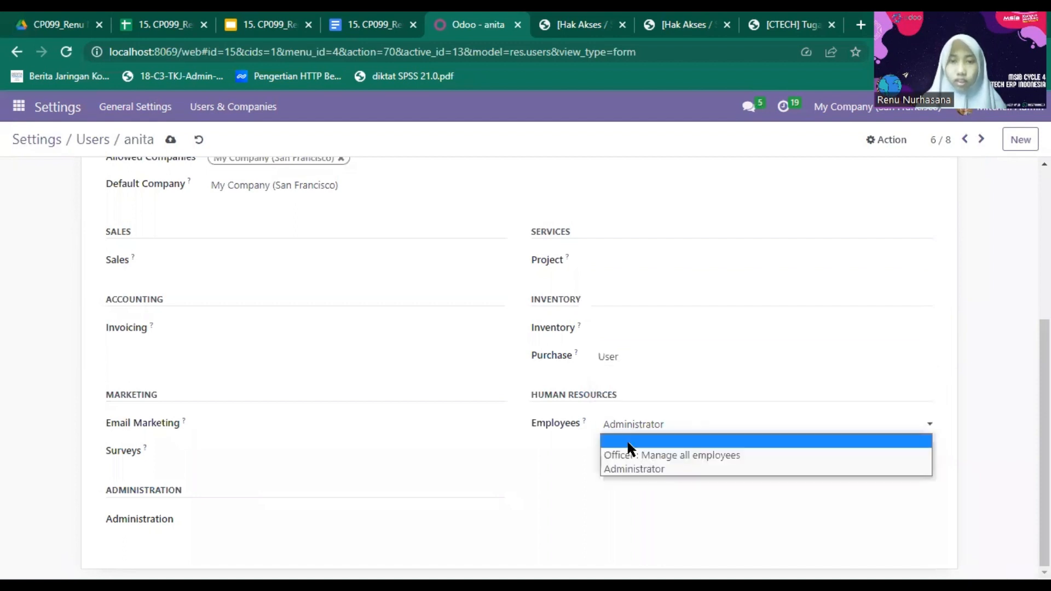
{"action": "left_click", "coordinate": [628, 441]}
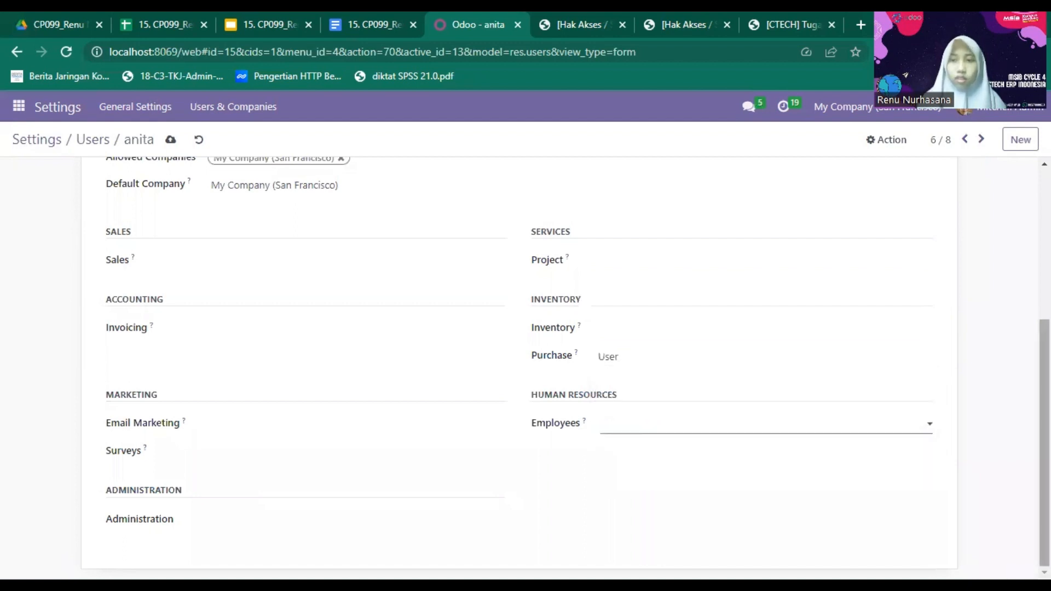
{"action": "left_click", "coordinate": [170, 139]}
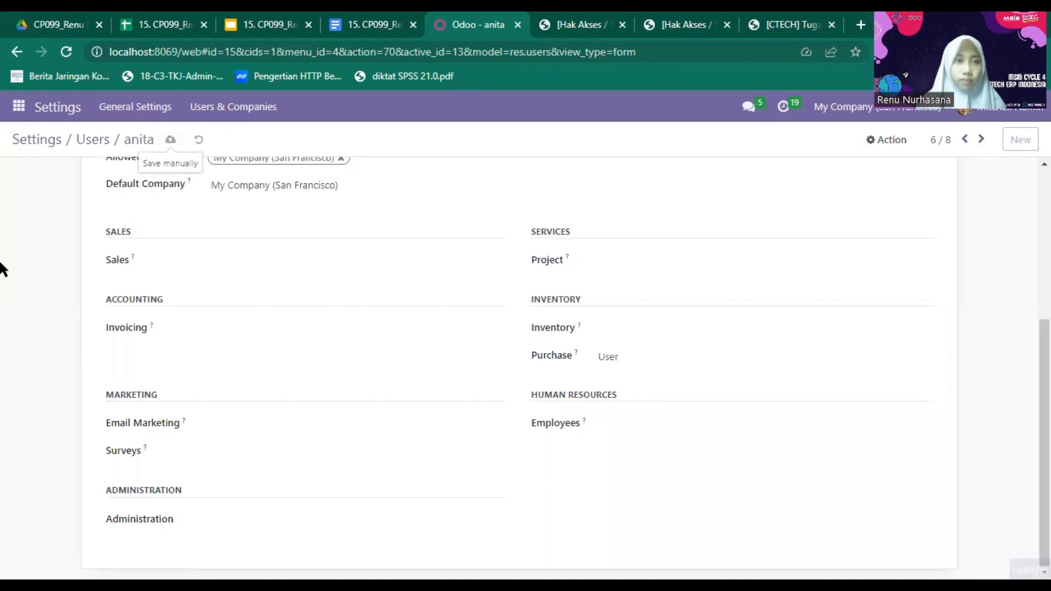
{"action": "left_click", "coordinate": [92, 142]}
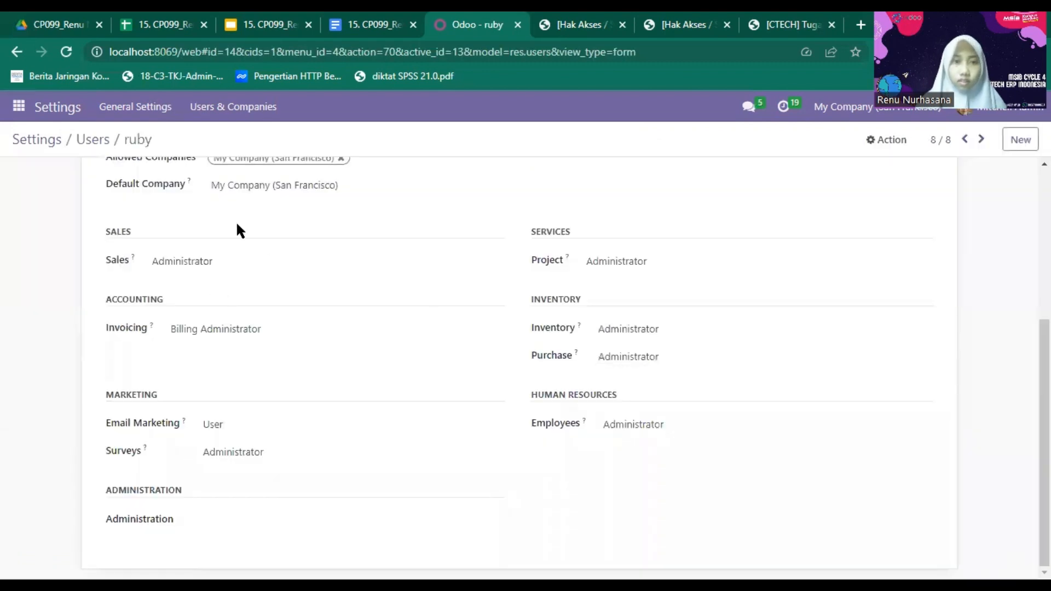
- Clear this user's Sales, Invoicing, Email Marketing and Surveys access levels
{"action": "scroll", "coordinate": [810, 490], "scroll_direction": "up", "scroll_amount": 3}
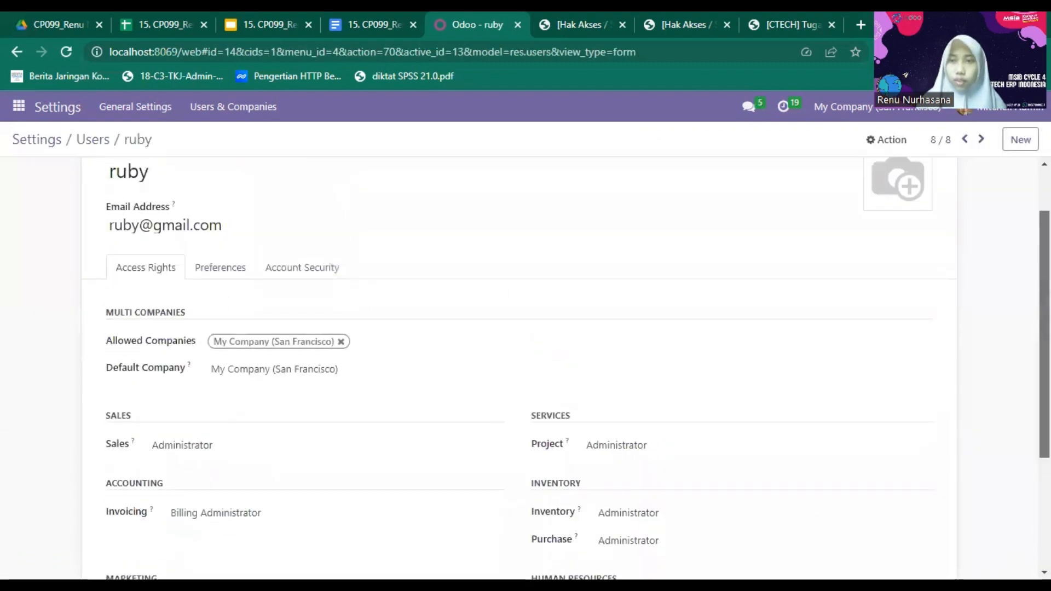
{"action": "scroll", "coordinate": [569, 383], "scroll_direction": "down", "scroll_amount": 3}
{"action": "left_click", "coordinate": [202, 260]}
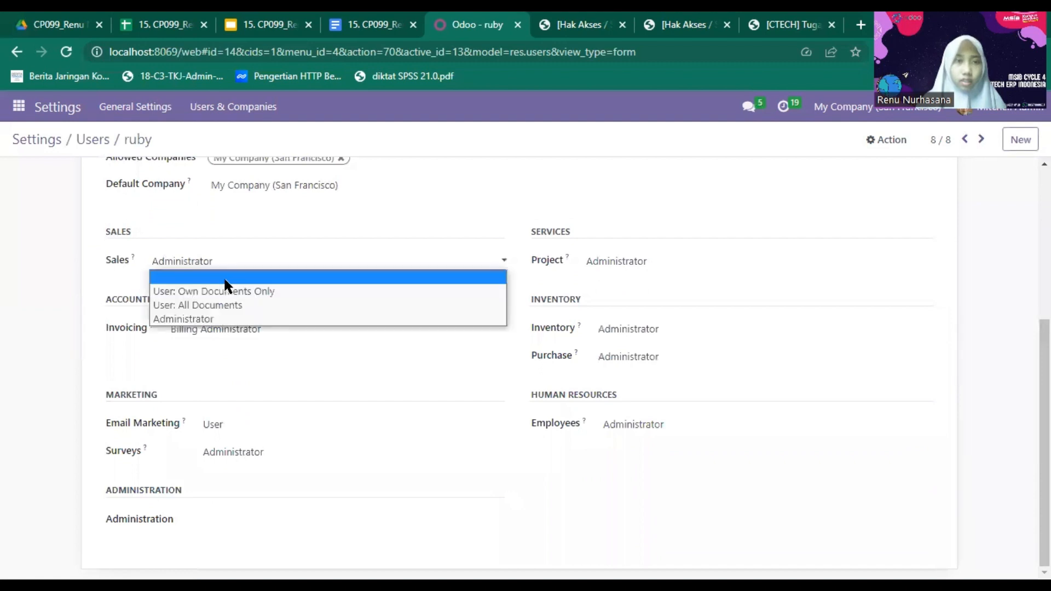
{"action": "left_click", "coordinate": [225, 278]}
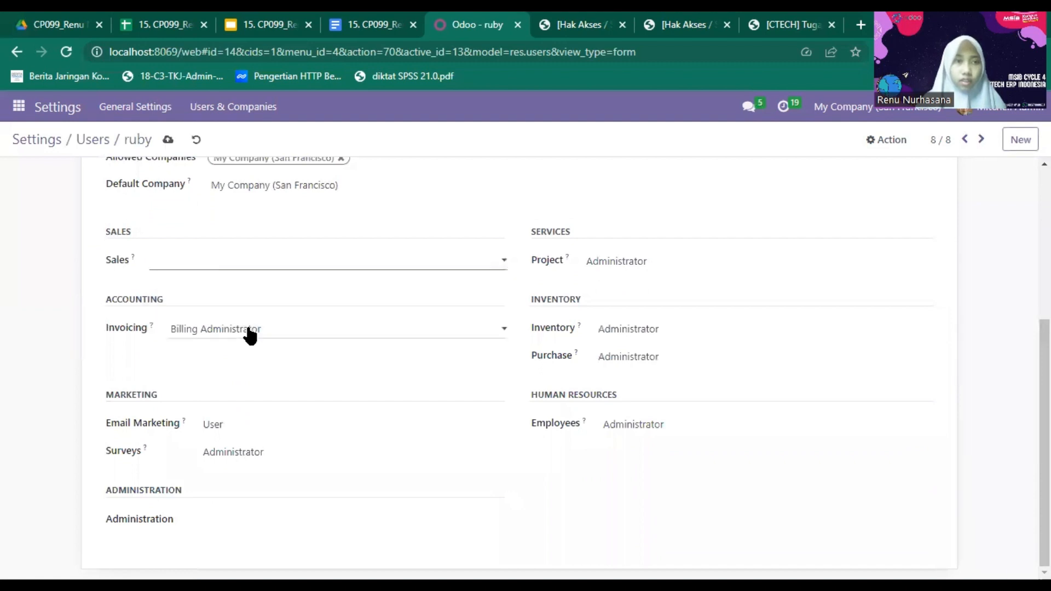
{"action": "left_click", "coordinate": [250, 334]}
{"action": "left_click", "coordinate": [264, 344]}
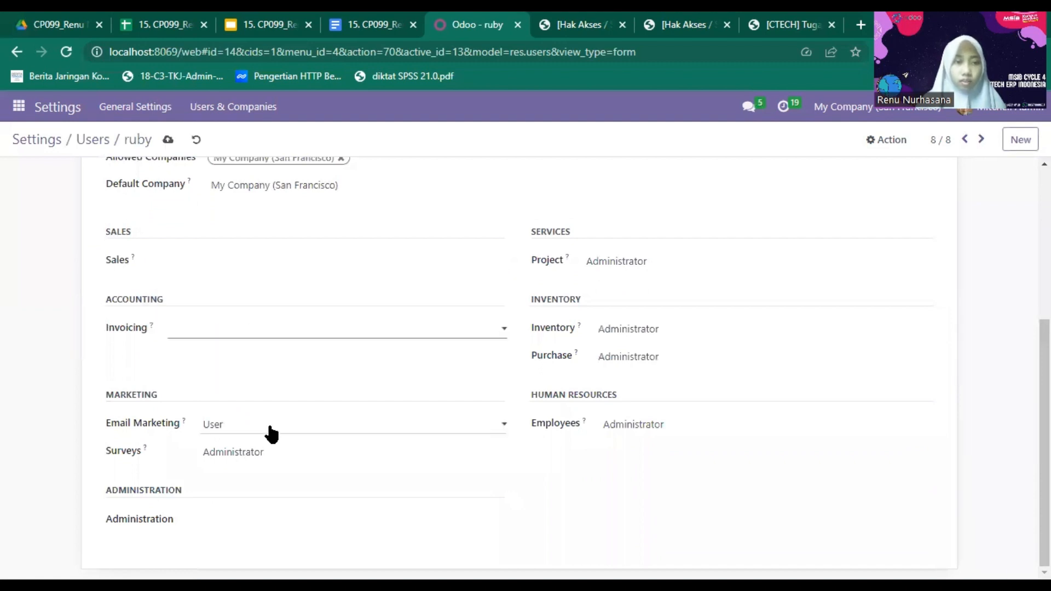
{"action": "left_click", "coordinate": [271, 432]}
{"action": "left_click", "coordinate": [276, 442]}
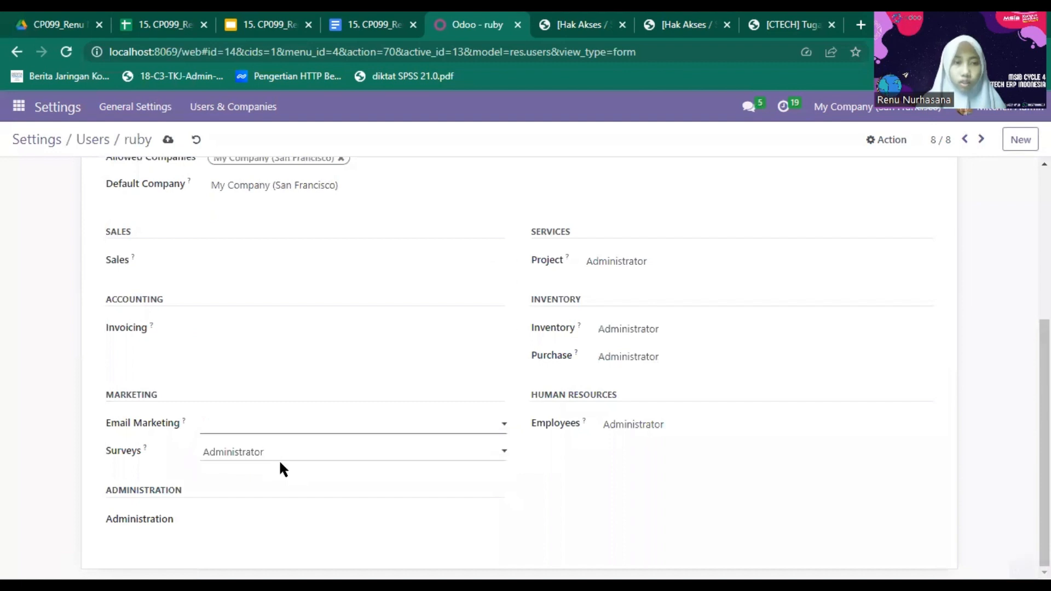
{"action": "left_click", "coordinate": [280, 455]}
{"action": "left_click", "coordinate": [282, 469]}
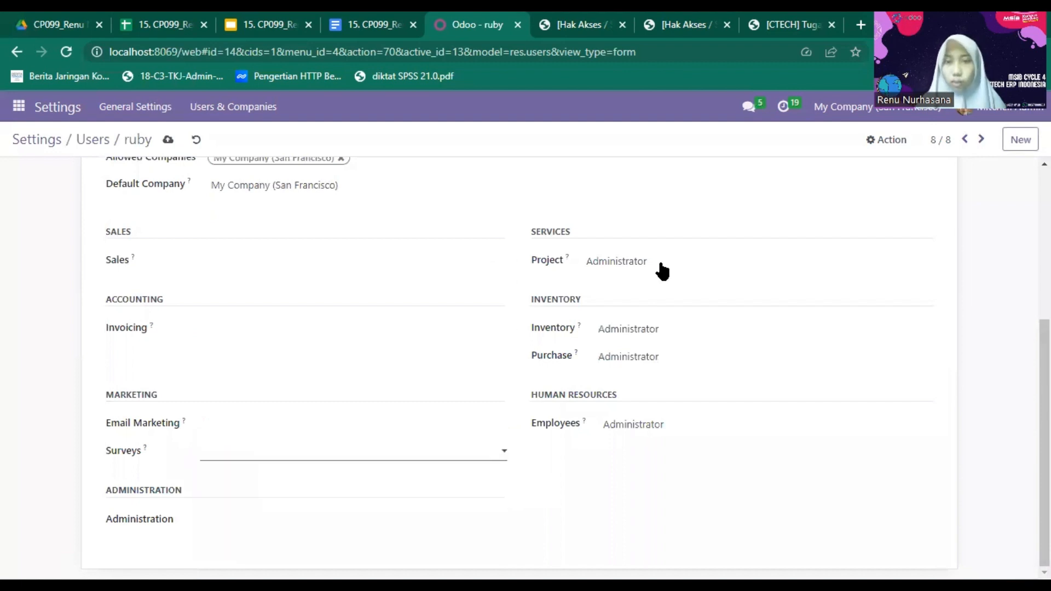
- Clear Project, Inventory and Employees, set Purchase to User, save, and return to Users
{"action": "left_click", "coordinate": [662, 270]}
{"action": "left_click", "coordinate": [664, 280]}
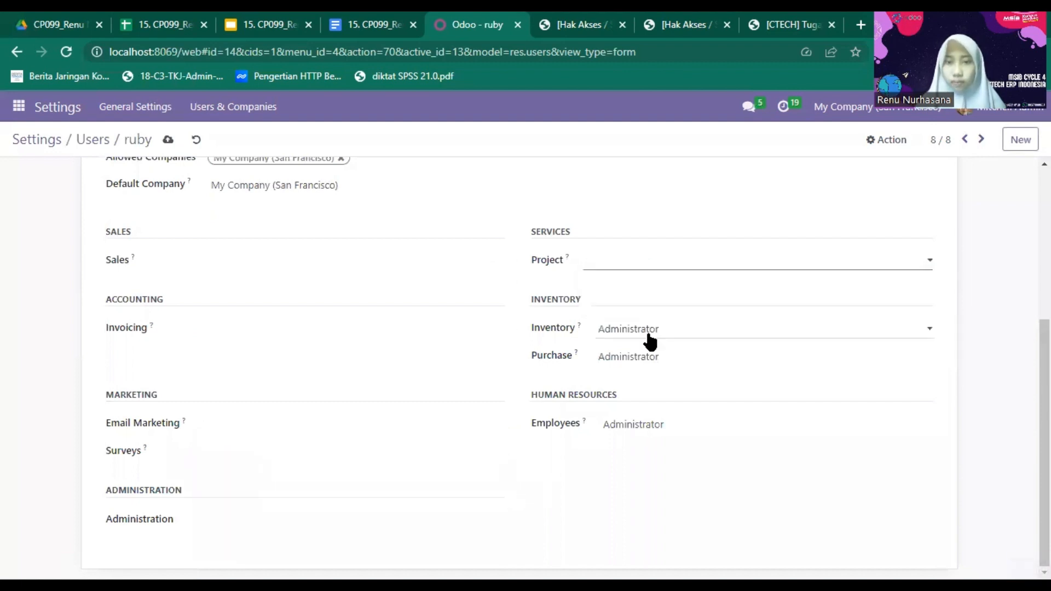
{"action": "left_click", "coordinate": [648, 340]}
{"action": "left_click", "coordinate": [650, 347]}
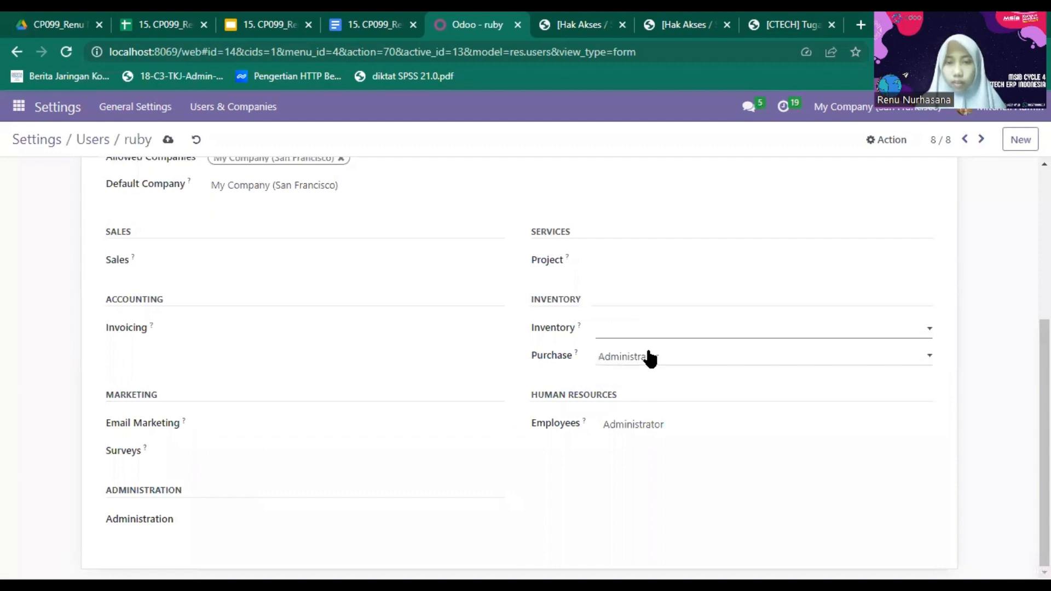
{"action": "left_click", "coordinate": [650, 357]}
{"action": "left_click", "coordinate": [650, 386]}
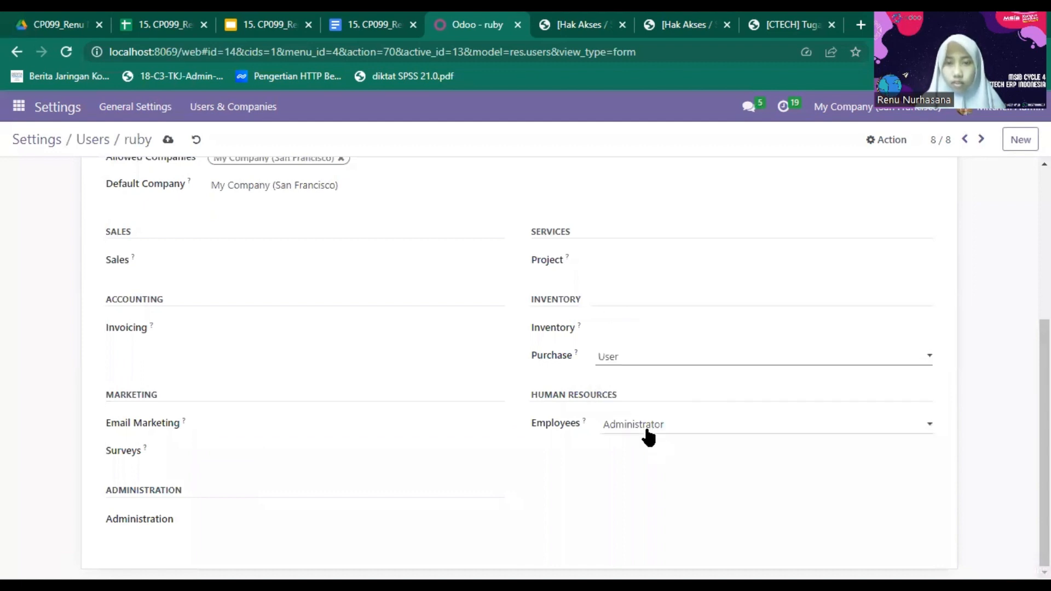
{"action": "left_click", "coordinate": [648, 432]}
{"action": "left_click", "coordinate": [645, 441]}
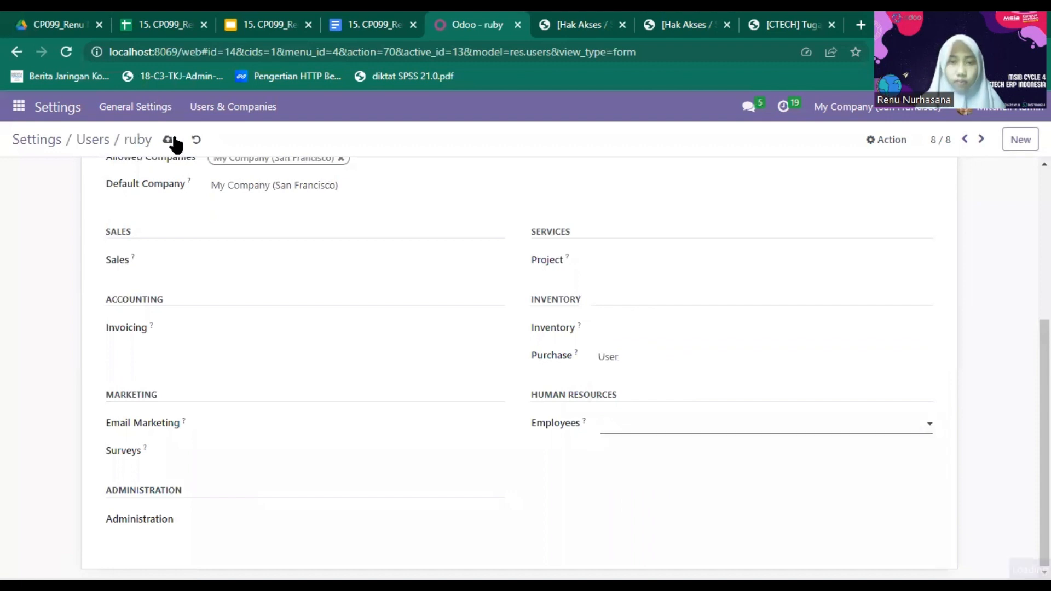
{"action": "left_click", "coordinate": [167, 139]}
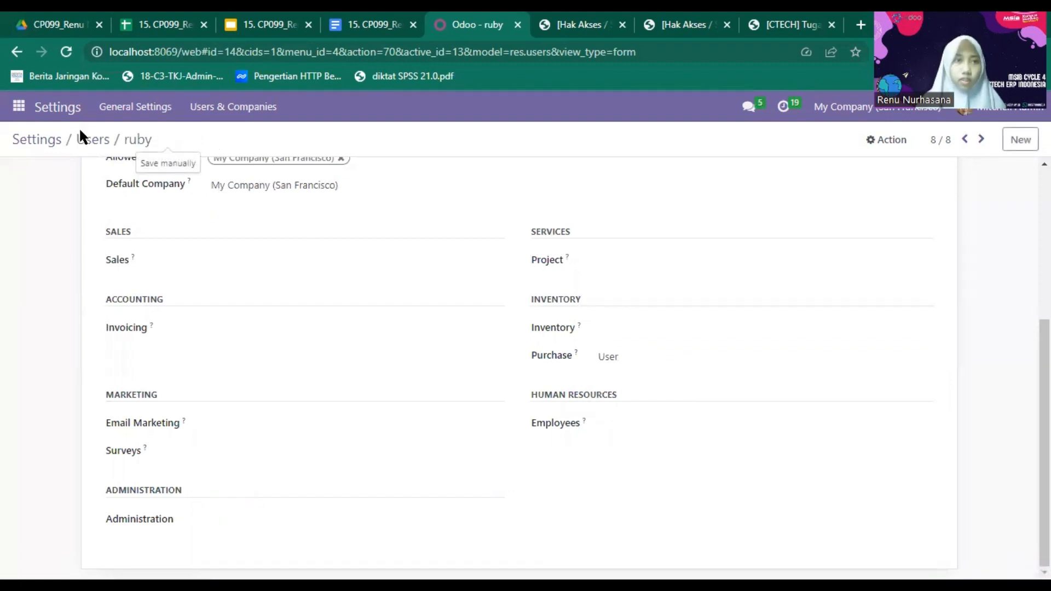
{"action": "left_click", "coordinate": [90, 144]}
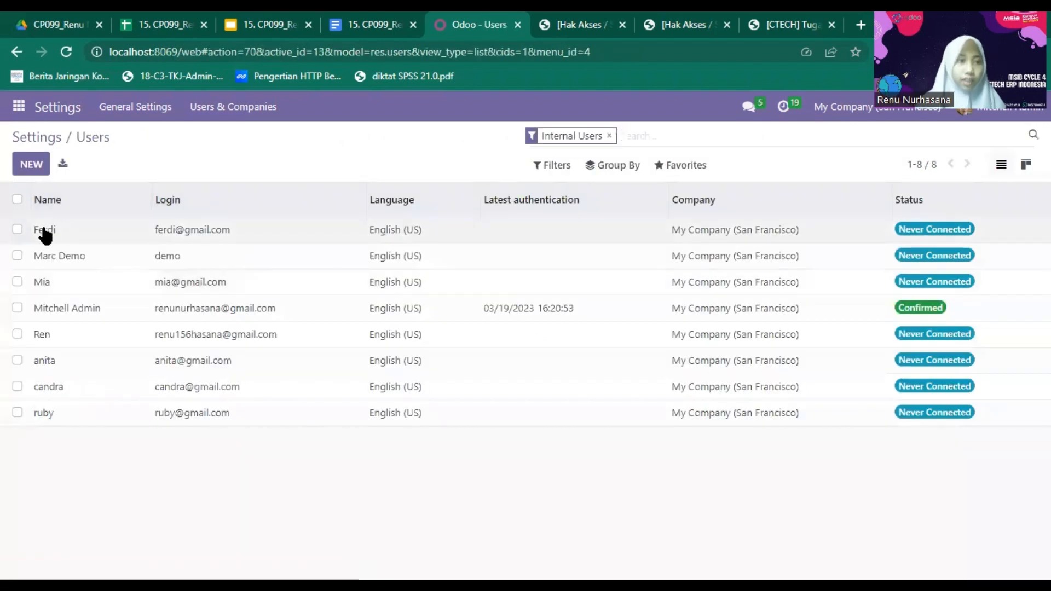
- For the first listed user, set Invoicing to Billing and clear Sales, Email Marketing and Surveys
{"action": "left_click", "coordinate": [45, 233]}
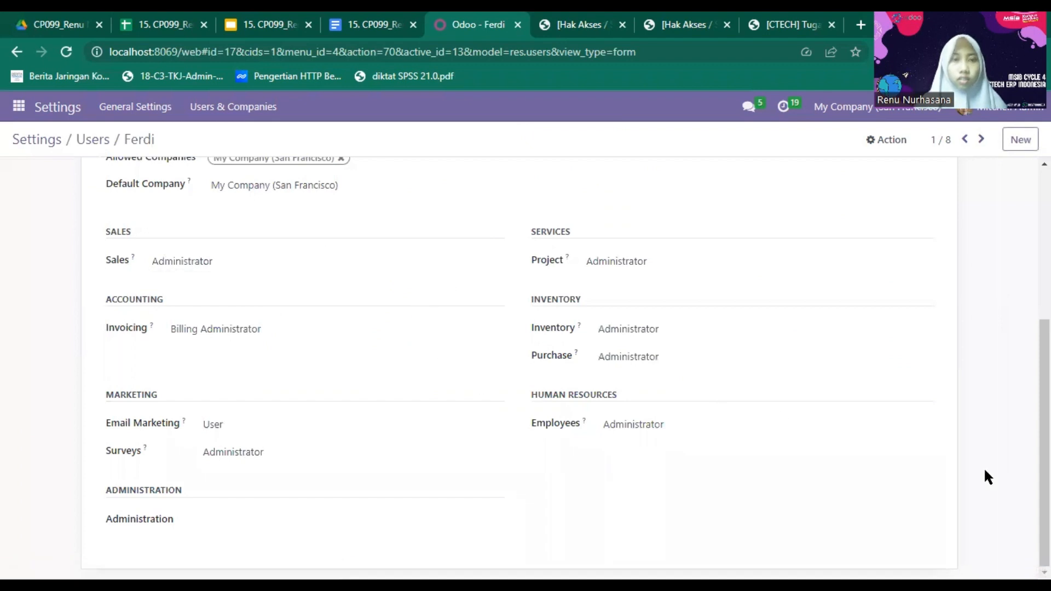
{"action": "scroll", "coordinate": [1044, 438], "scroll_direction": "up", "scroll_amount": 5}
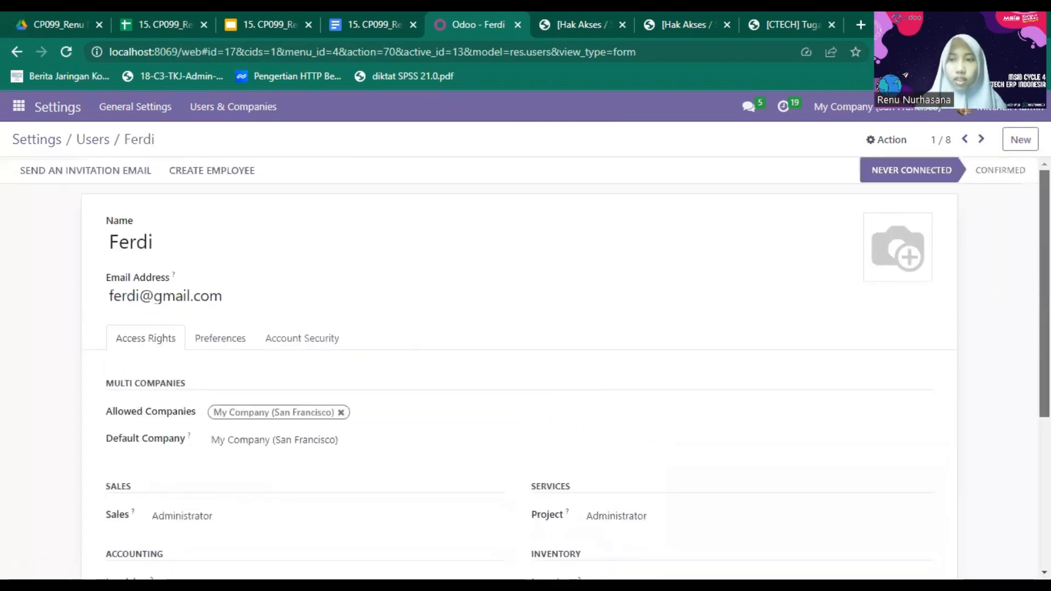
{"action": "scroll", "coordinate": [562, 368], "scroll_direction": "down", "scroll_amount": 5}
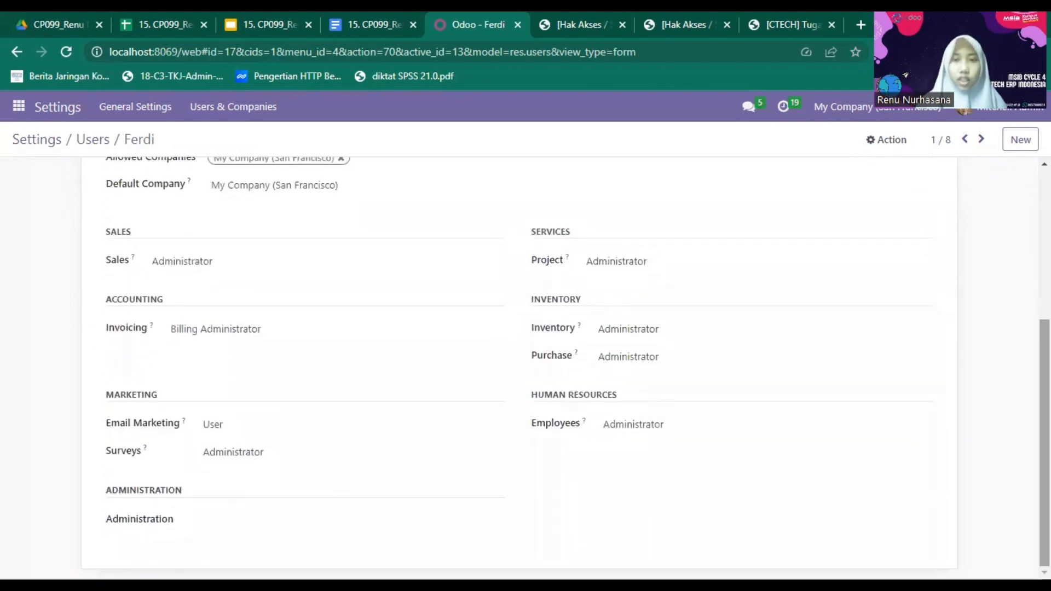
{"action": "left_click", "coordinate": [195, 262]}
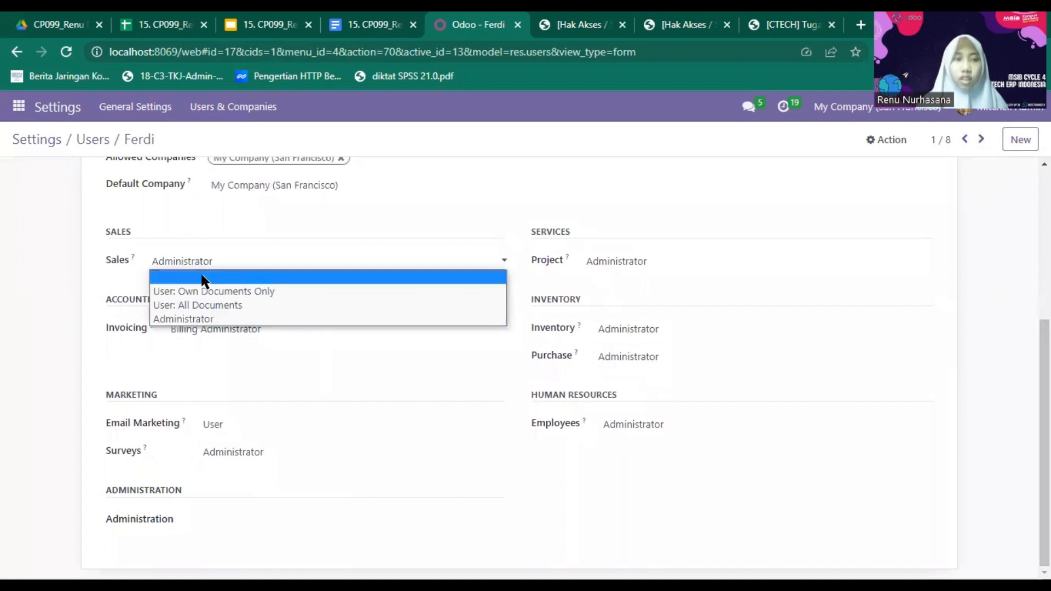
{"action": "left_click", "coordinate": [202, 277]}
{"action": "left_click", "coordinate": [210, 335]}
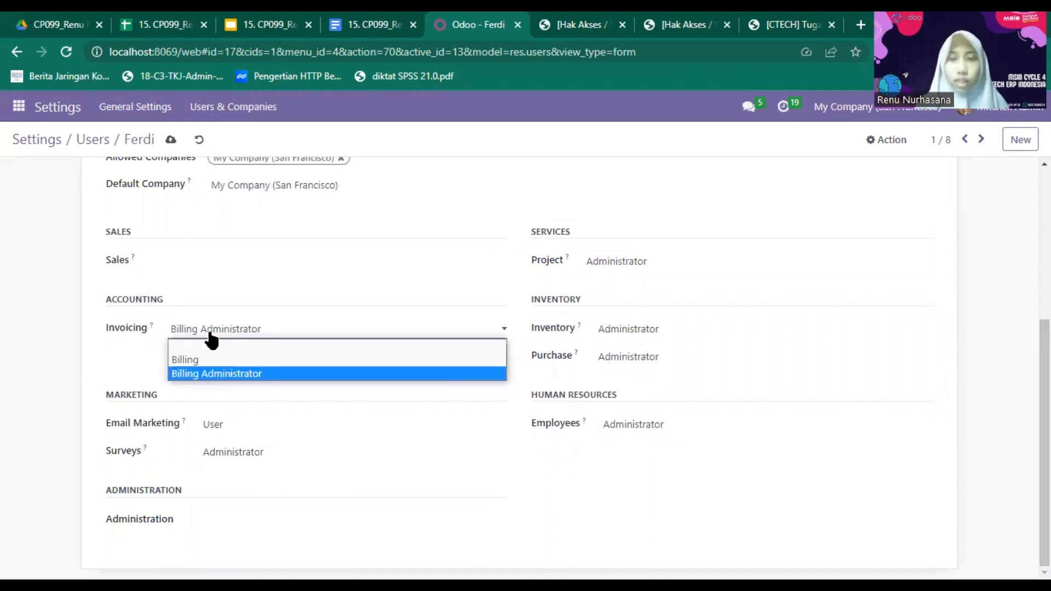
{"action": "left_click", "coordinate": [184, 361]}
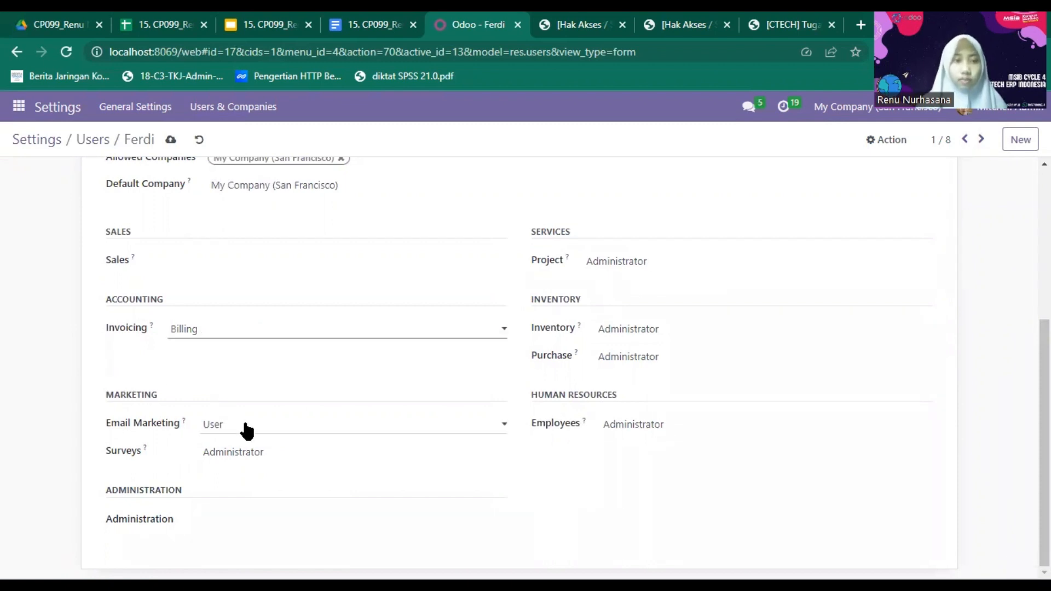
{"action": "left_click", "coordinate": [243, 429]}
{"action": "left_click", "coordinate": [244, 443]}
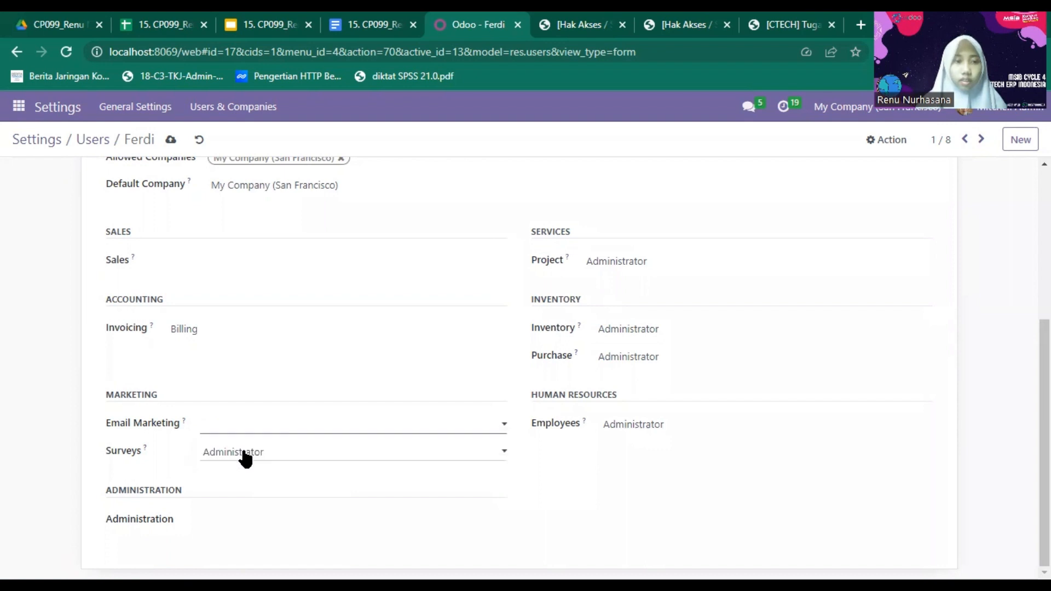
{"action": "left_click", "coordinate": [244, 454]}
{"action": "left_click", "coordinate": [609, 262]}
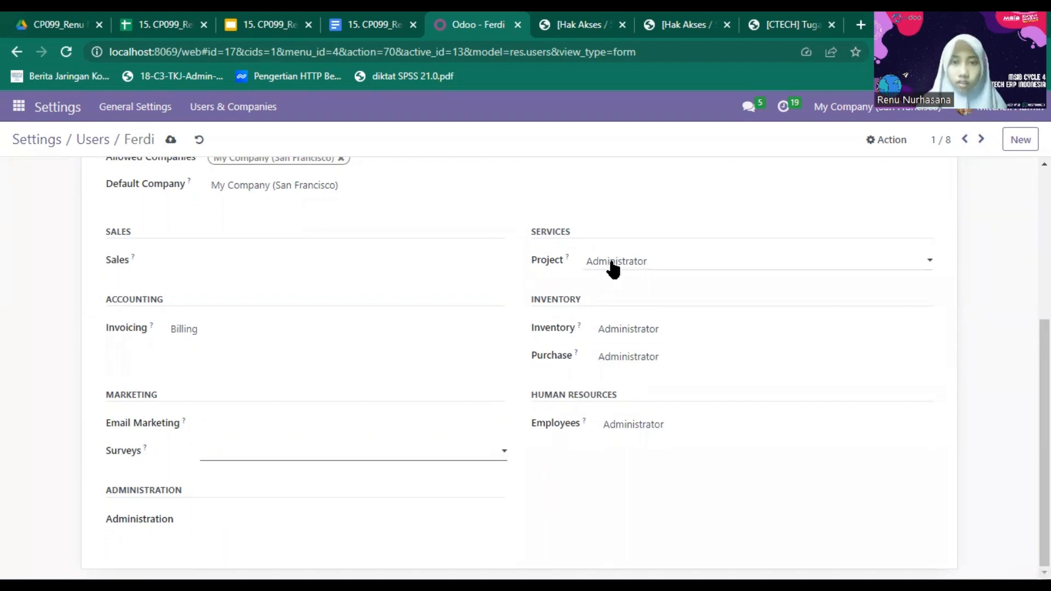
- Clear Project, Inventory, Purchase and Employees access, save, and return to Users
{"action": "left_click", "coordinate": [611, 264]}
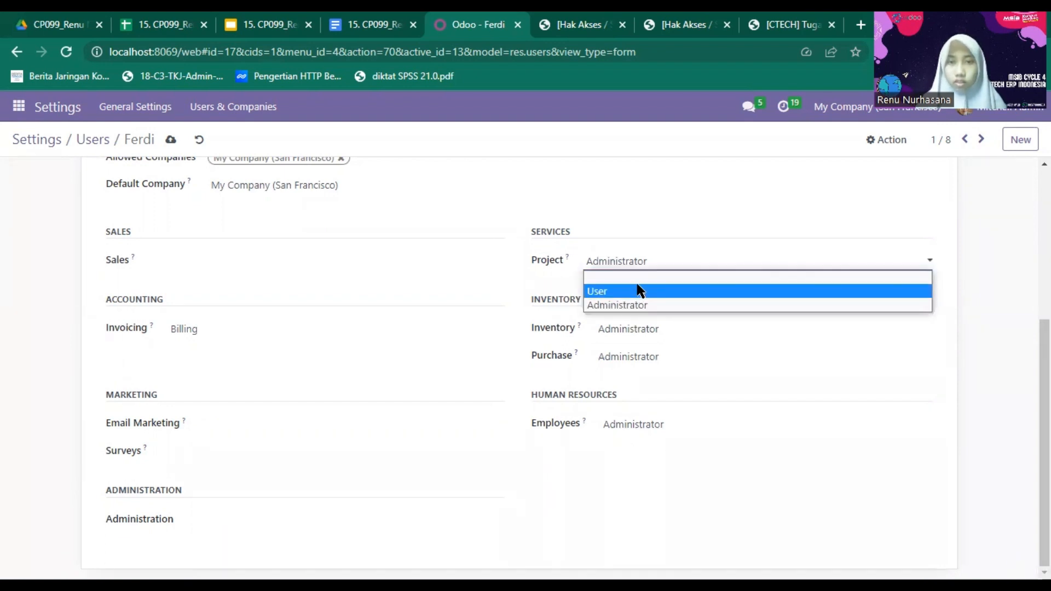
{"action": "left_click", "coordinate": [638, 277]}
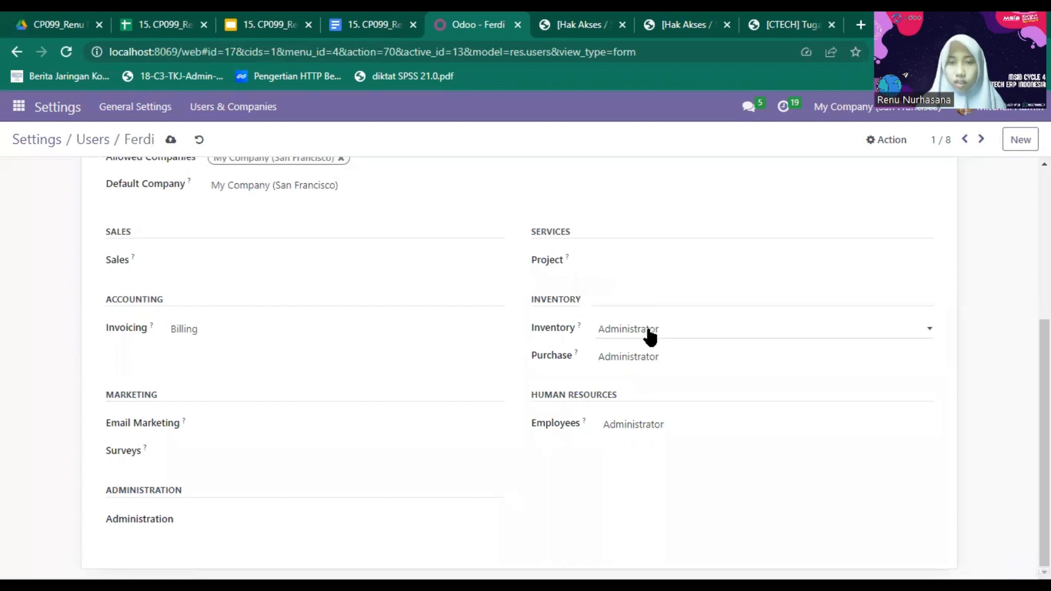
{"action": "left_click", "coordinate": [649, 331]}
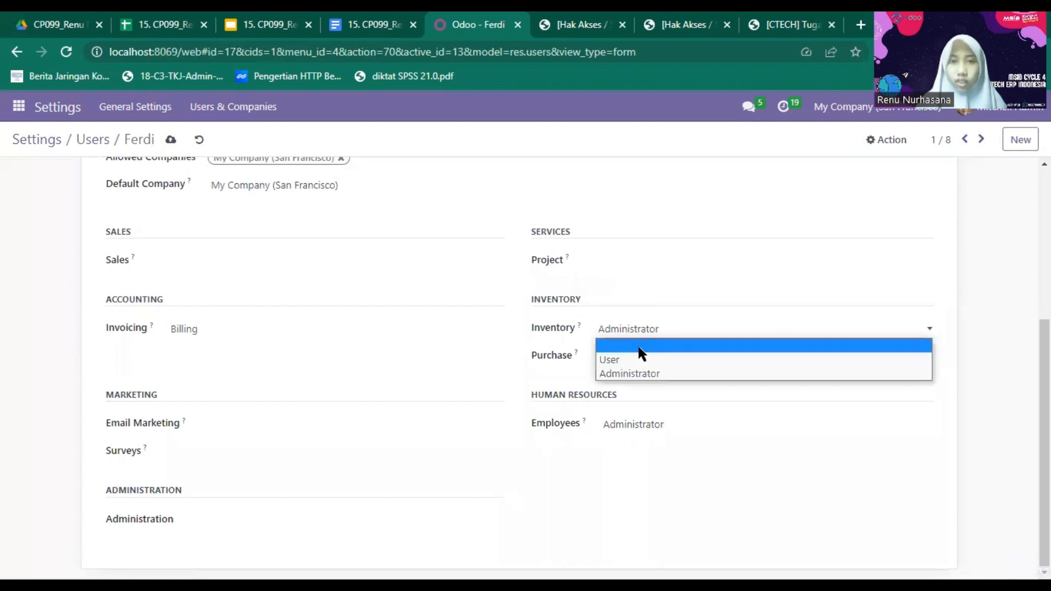
{"action": "left_click", "coordinate": [642, 346]}
{"action": "left_click", "coordinate": [625, 359]}
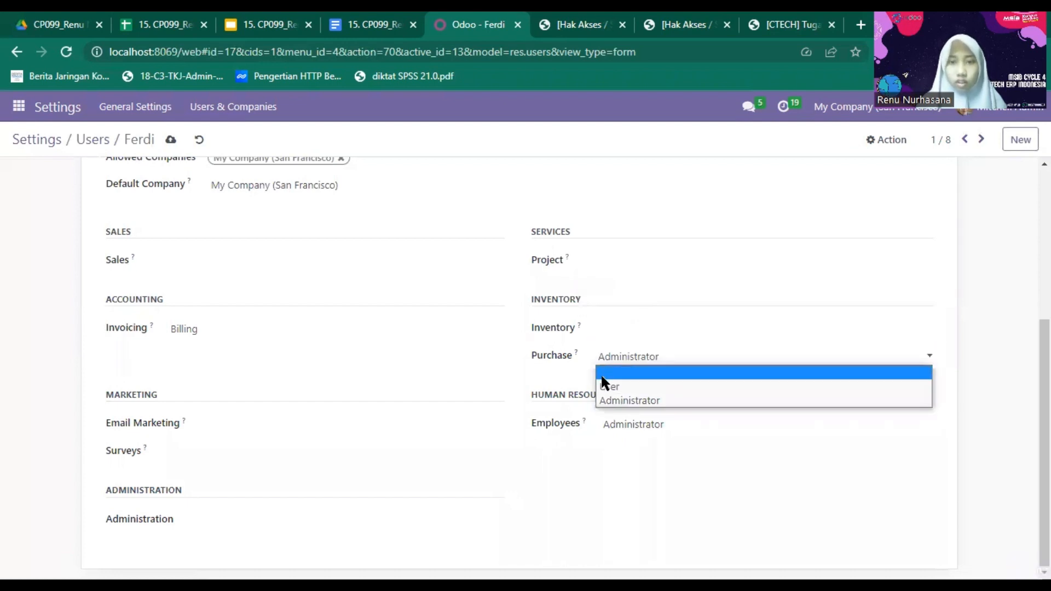
{"action": "left_click", "coordinate": [602, 376]}
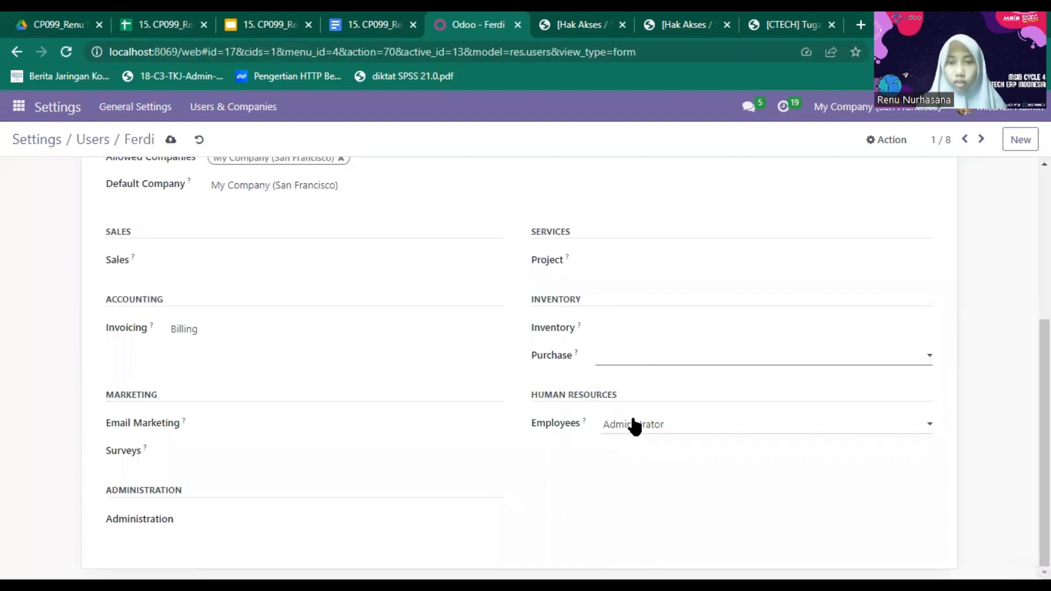
{"action": "left_click", "coordinate": [635, 426]}
{"action": "left_click", "coordinate": [627, 441]}
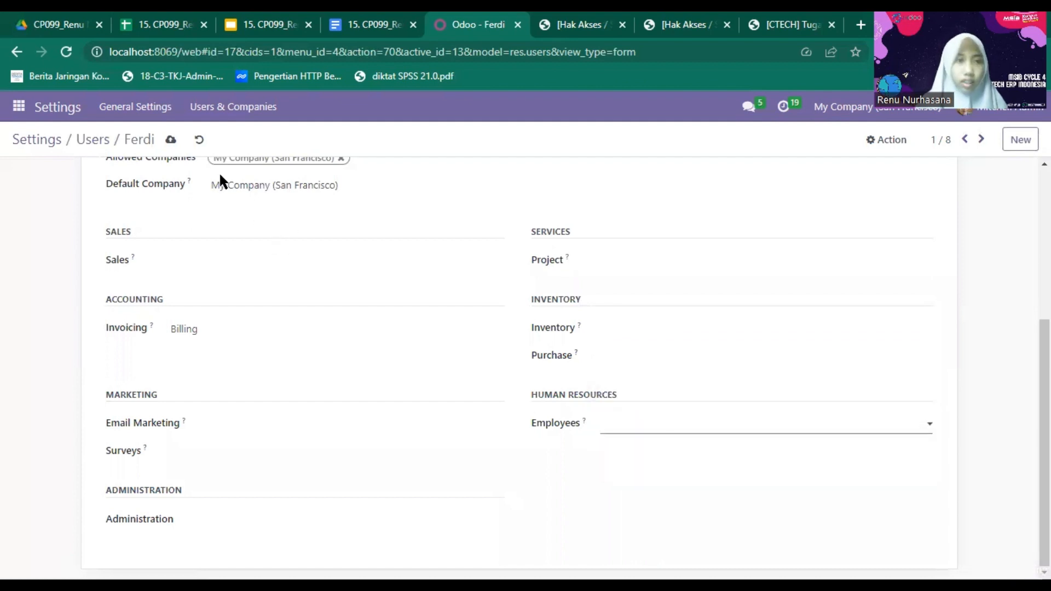
{"action": "left_click", "coordinate": [170, 140]}
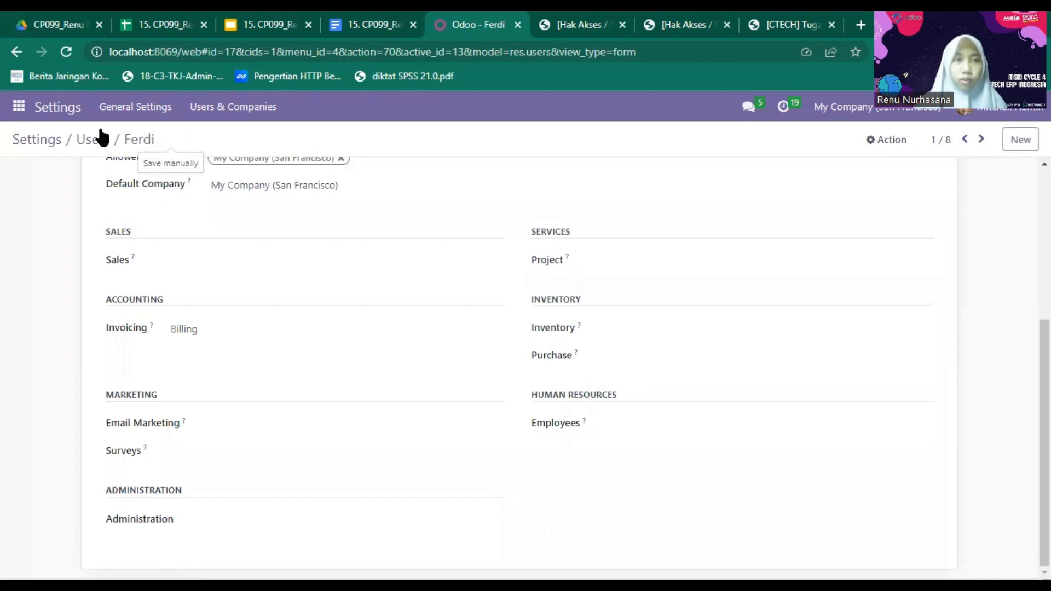
{"action": "left_click", "coordinate": [97, 143]}
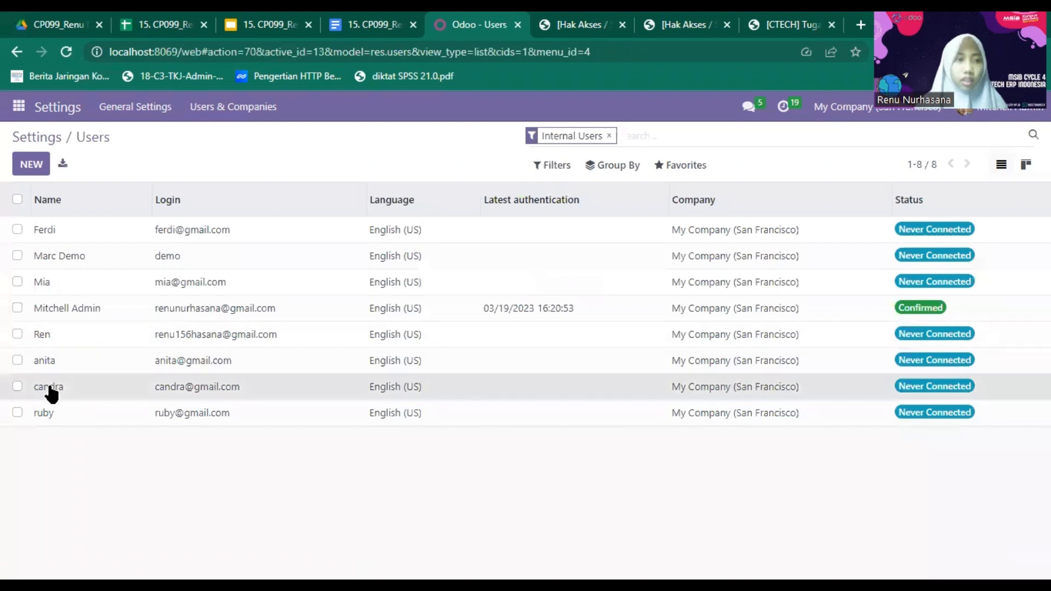
- On the second-to-last user, clear Sales, Email Marketing and Surveys and set Invoicing to Billing
{"action": "left_click", "coordinate": [49, 391]}
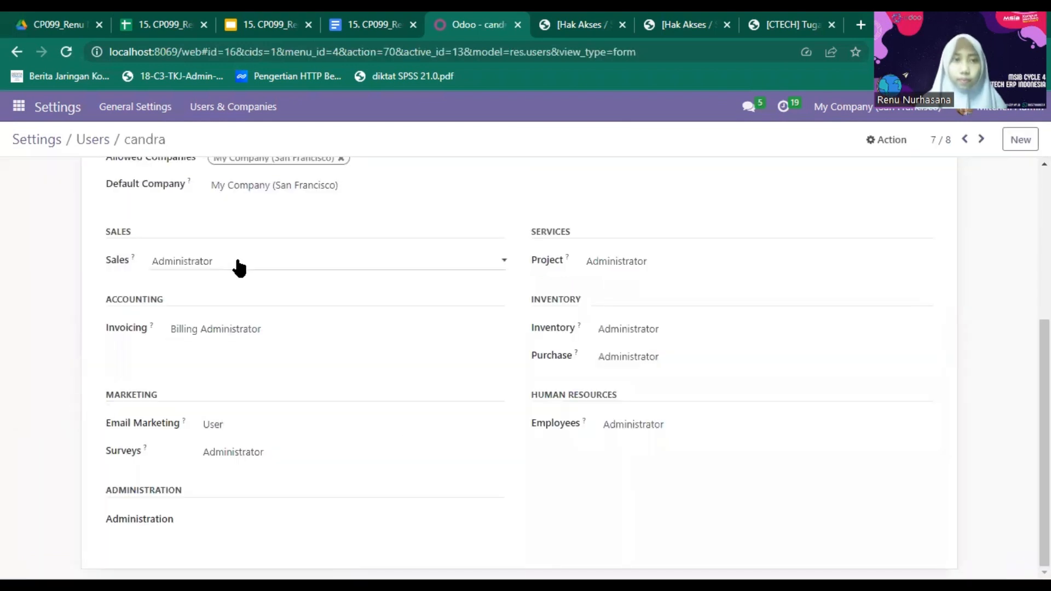
{"action": "left_click", "coordinate": [238, 265]}
{"action": "left_click", "coordinate": [236, 277]}
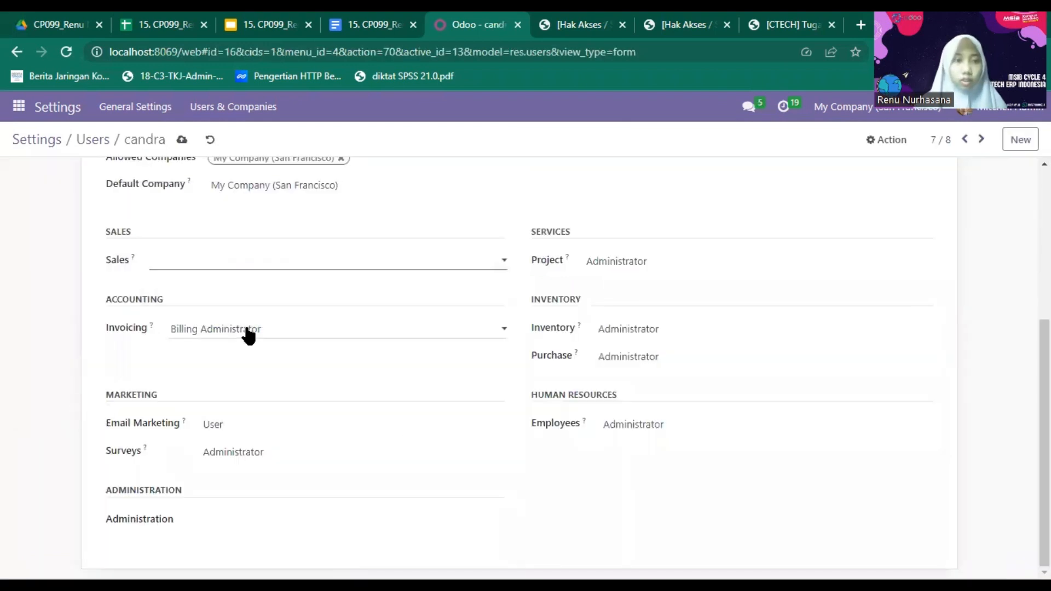
{"action": "left_click", "coordinate": [248, 343]}
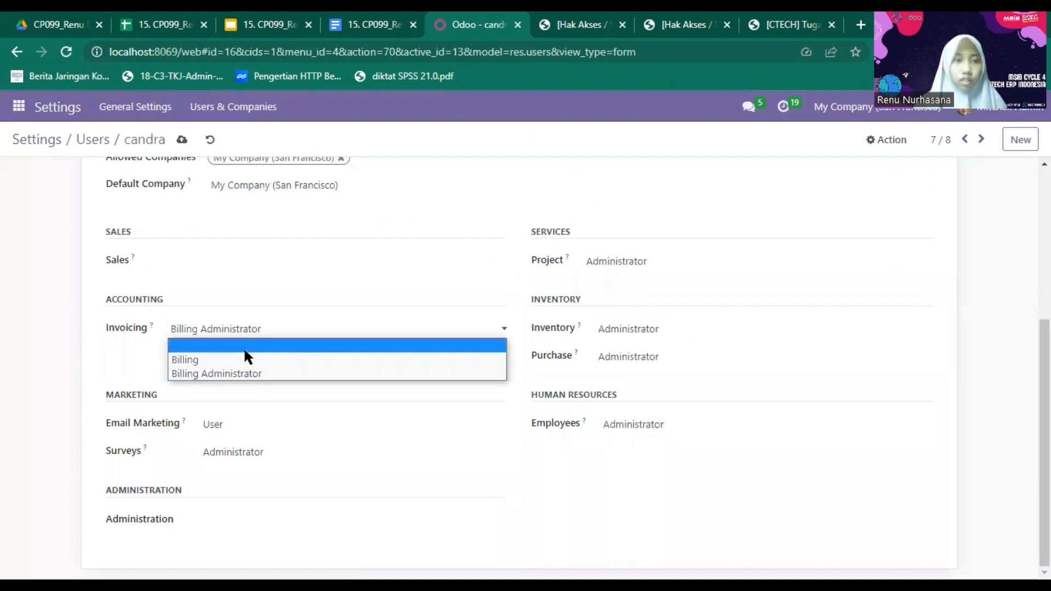
{"action": "left_click", "coordinate": [237, 361]}
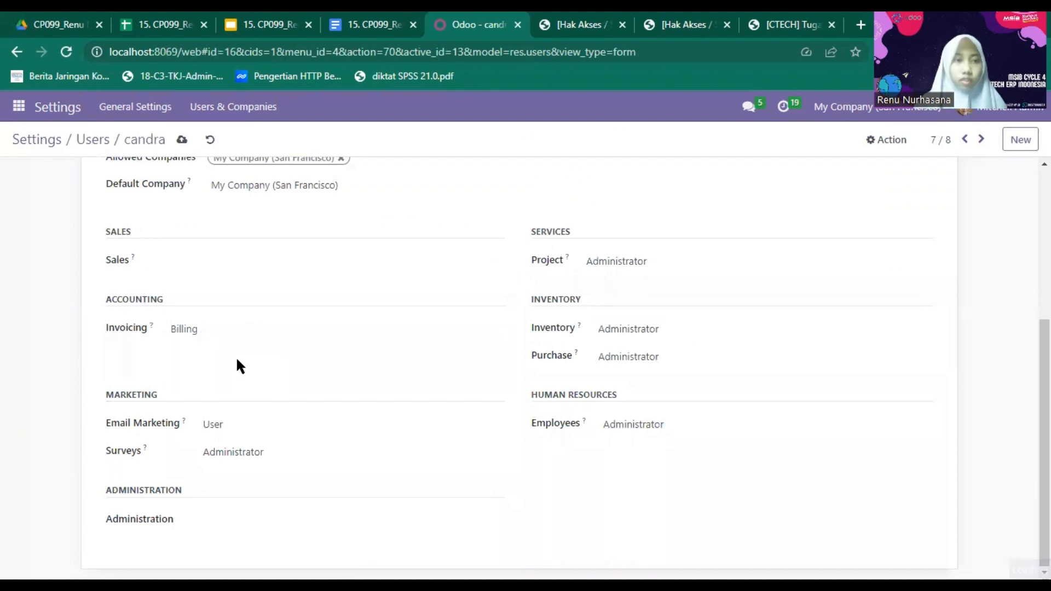
{"action": "left_click", "coordinate": [240, 433]}
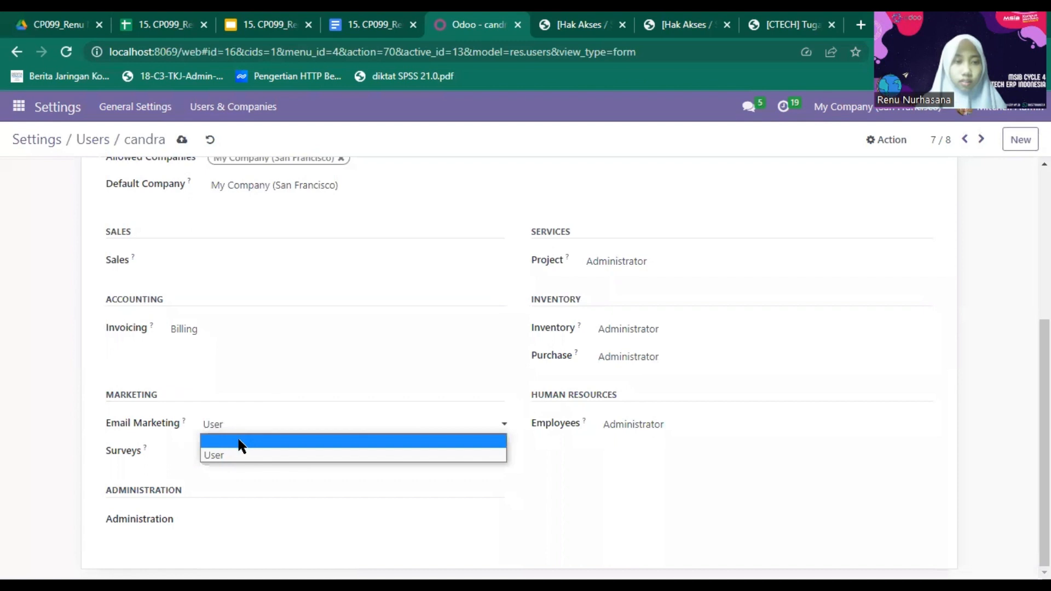
{"action": "left_click", "coordinate": [240, 445]}
{"action": "left_click", "coordinate": [239, 452]}
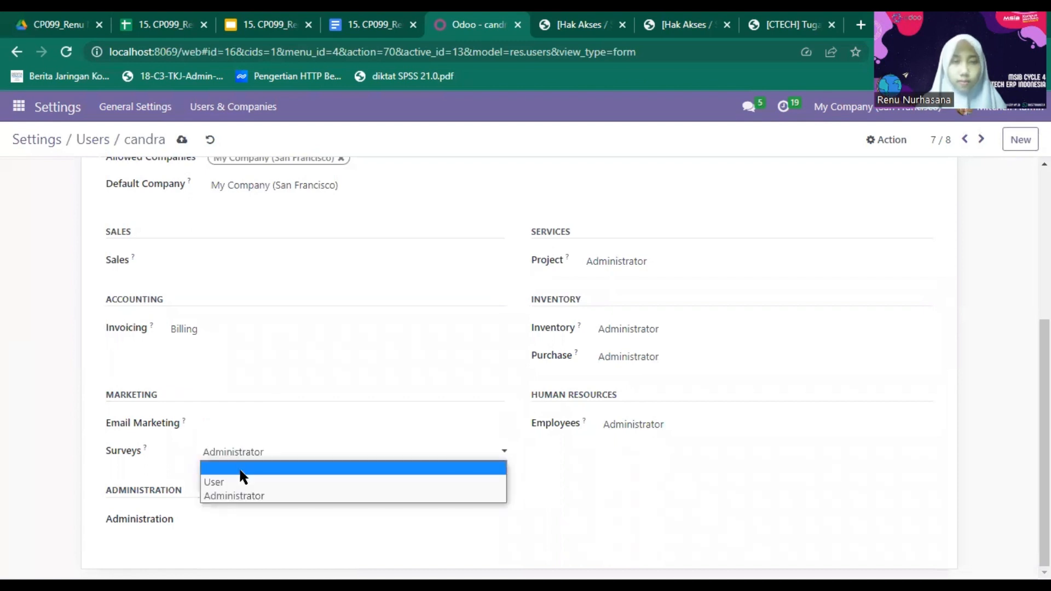
{"action": "left_click", "coordinate": [240, 468]}
- Clear Project, Inventory, Purchase and Employees access, then save the user
{"action": "left_click", "coordinate": [633, 263]}
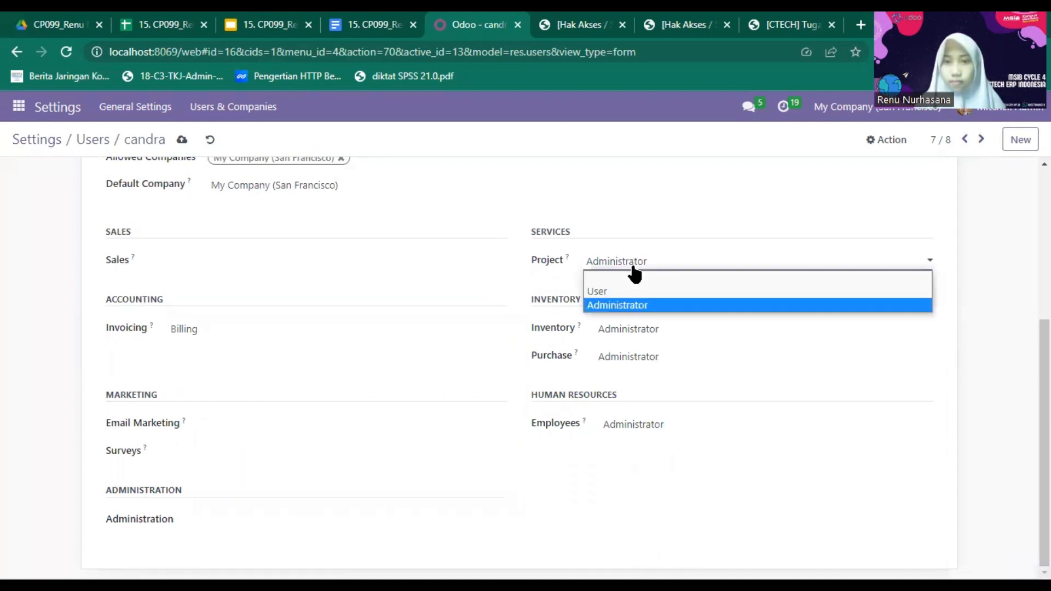
{"action": "left_click", "coordinate": [636, 277]}
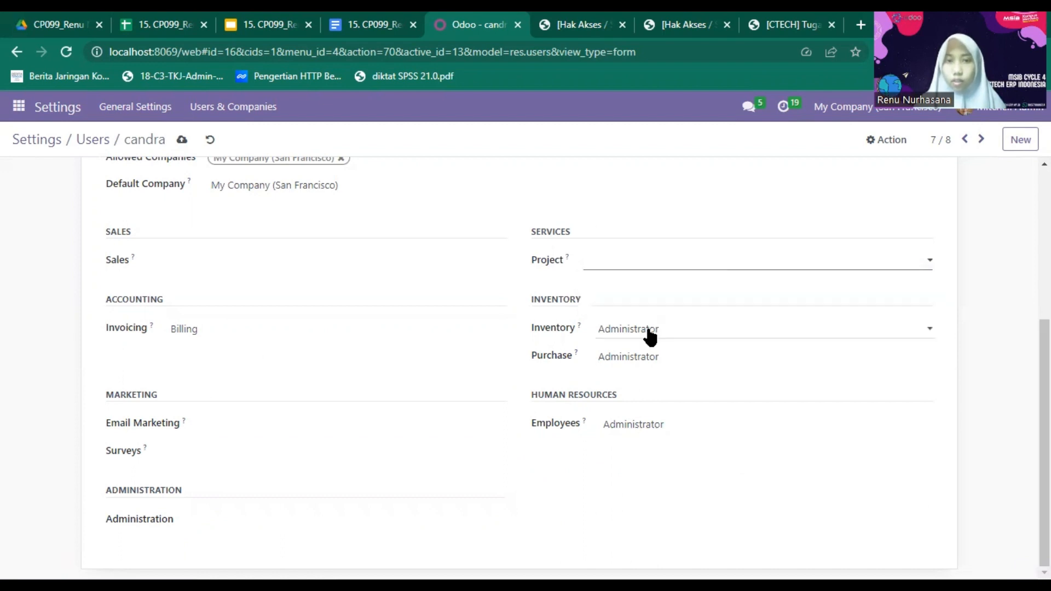
{"action": "left_click", "coordinate": [650, 331]}
{"action": "left_click", "coordinate": [653, 345]}
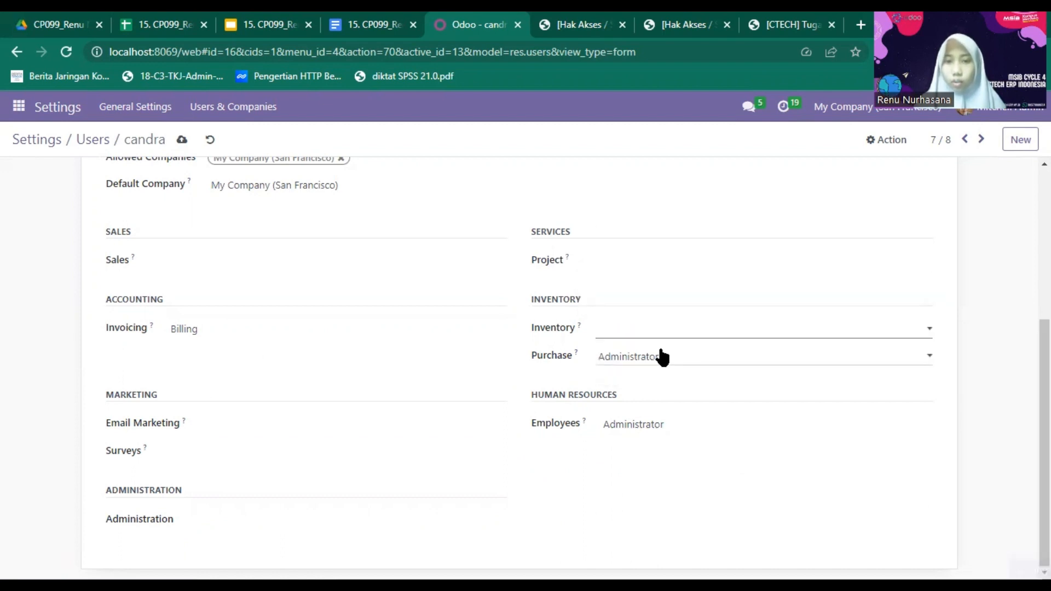
{"action": "left_click", "coordinate": [661, 357]}
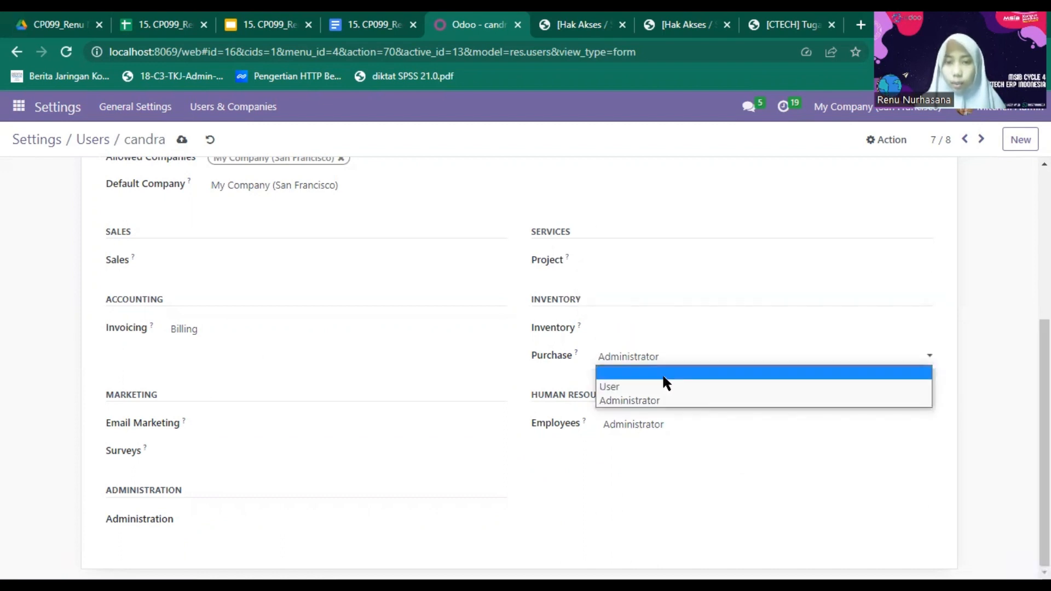
{"action": "left_click", "coordinate": [664, 377]}
{"action": "left_click", "coordinate": [659, 425]}
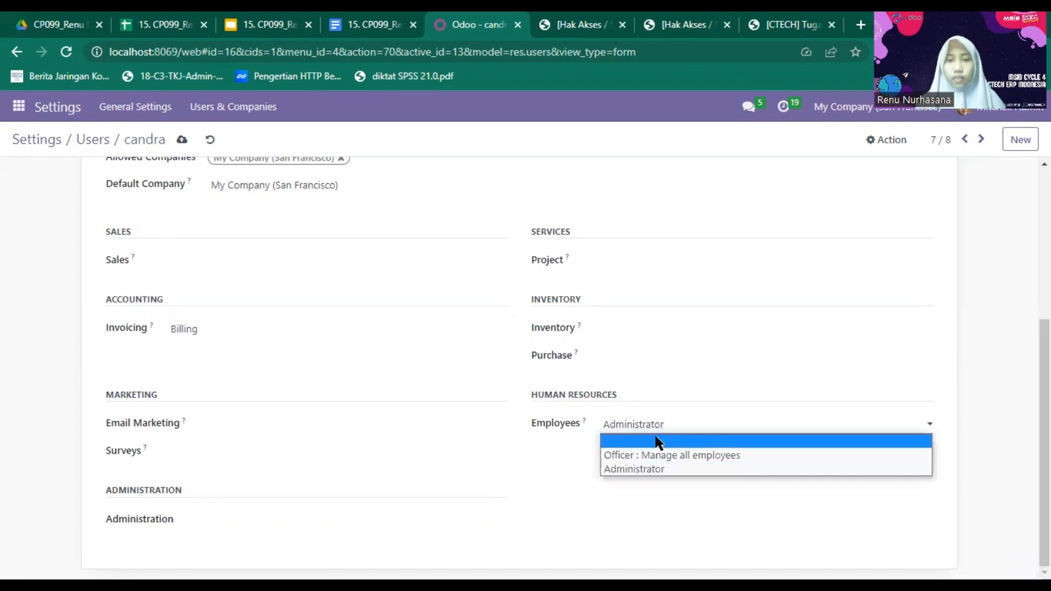
{"action": "left_click", "coordinate": [659, 442]}
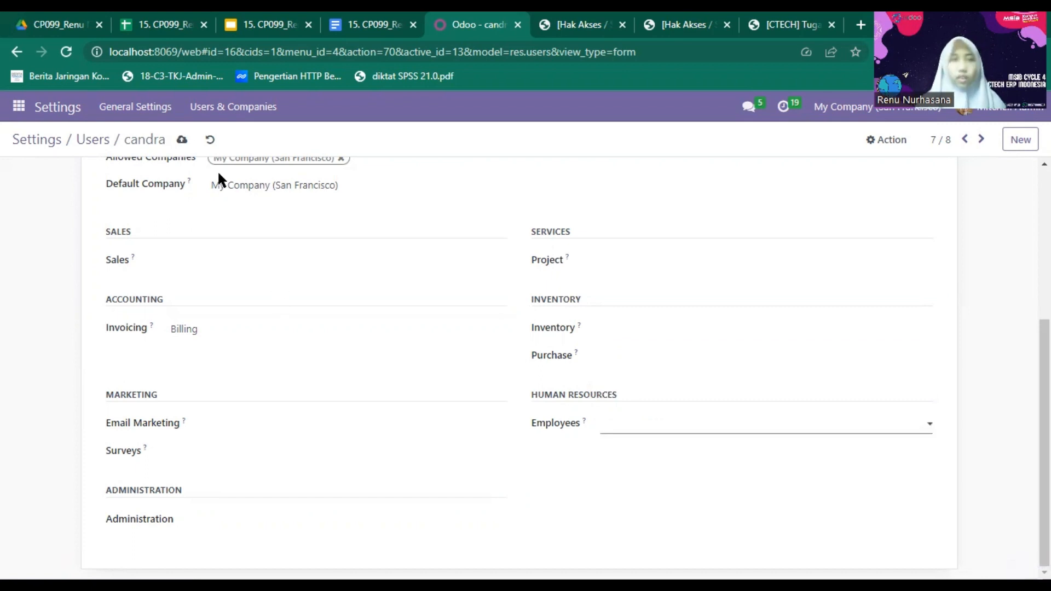
{"action": "left_click", "coordinate": [186, 140]}
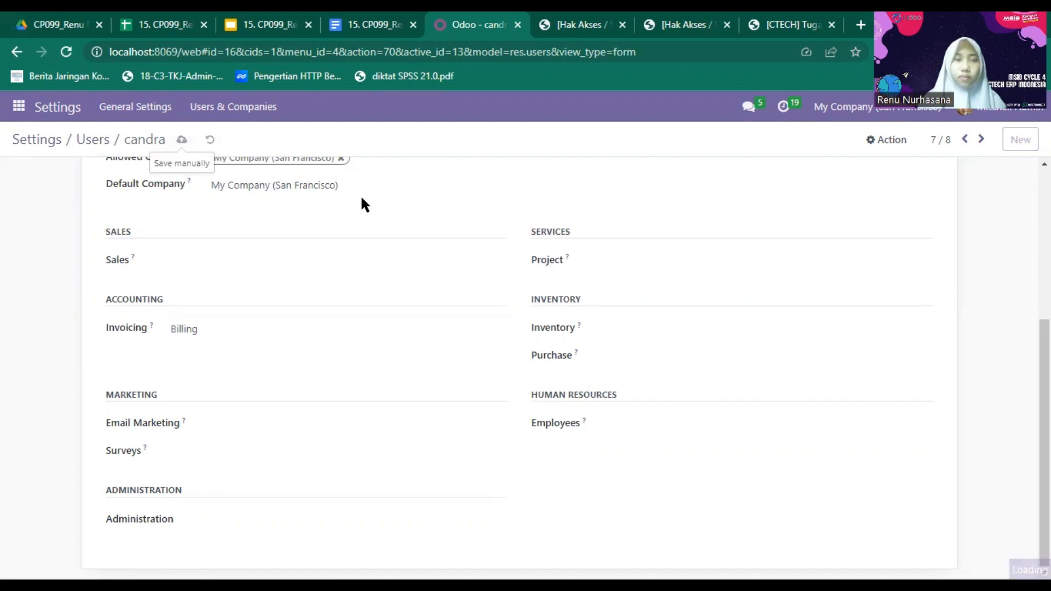
- Return to the list of eight internal users through General Settings > Manage Users
{"action": "left_click", "coordinate": [100, 137]}
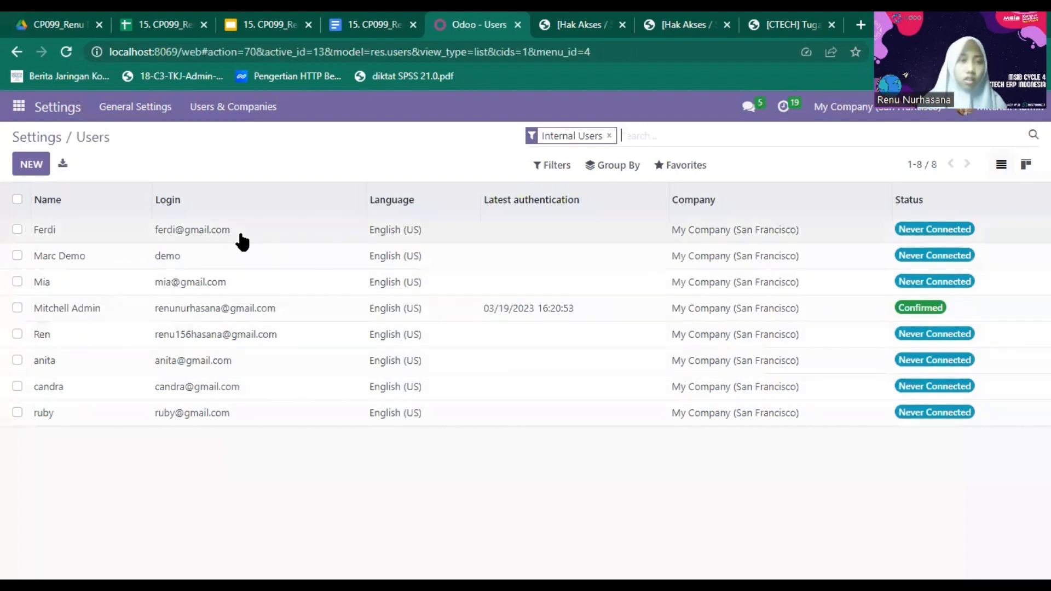
{"action": "left_click", "coordinate": [254, 109]}
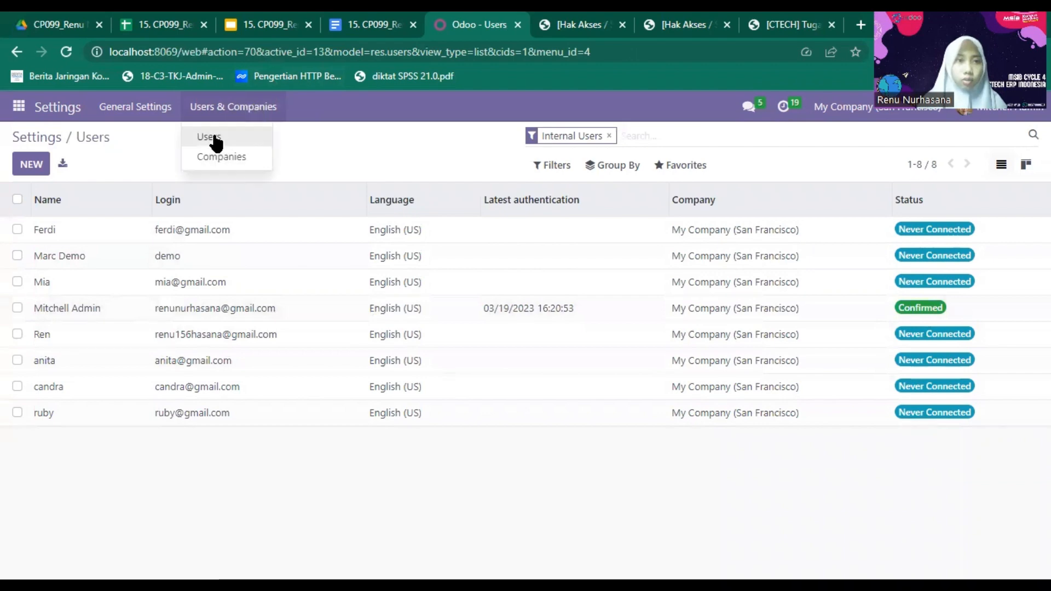
{"action": "left_click", "coordinate": [153, 116]}
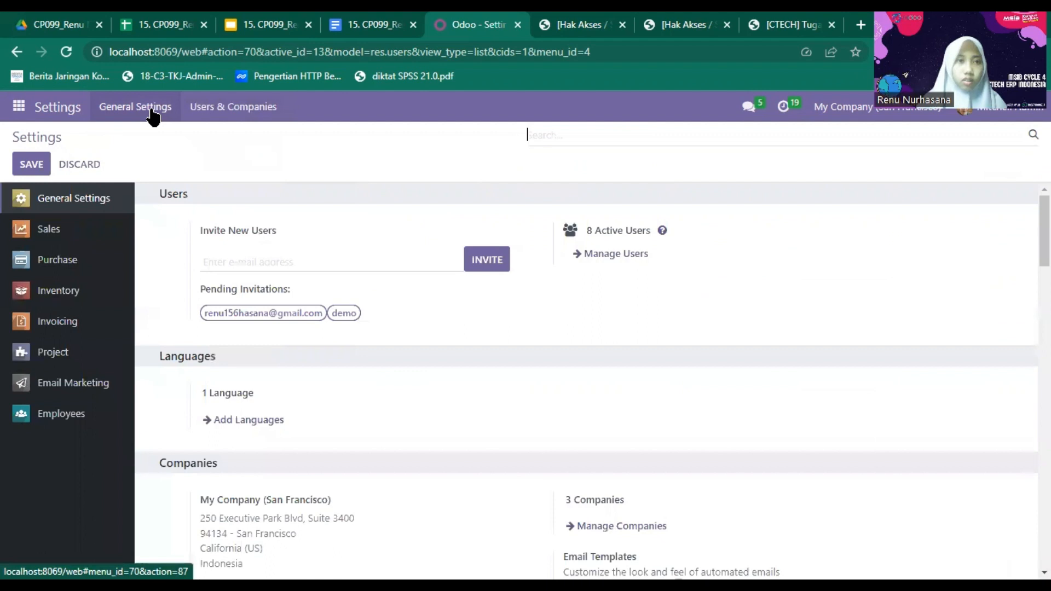
{"action": "left_click", "coordinate": [600, 255]}
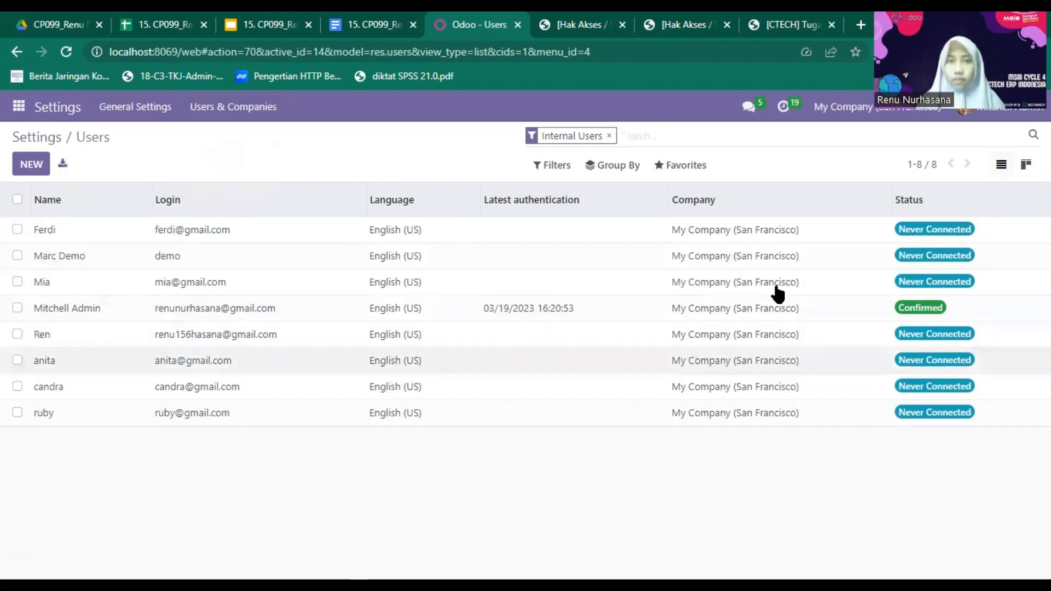
{"action": "left_click", "coordinate": [608, 170]}
{"action": "left_click", "coordinate": [658, 135]}
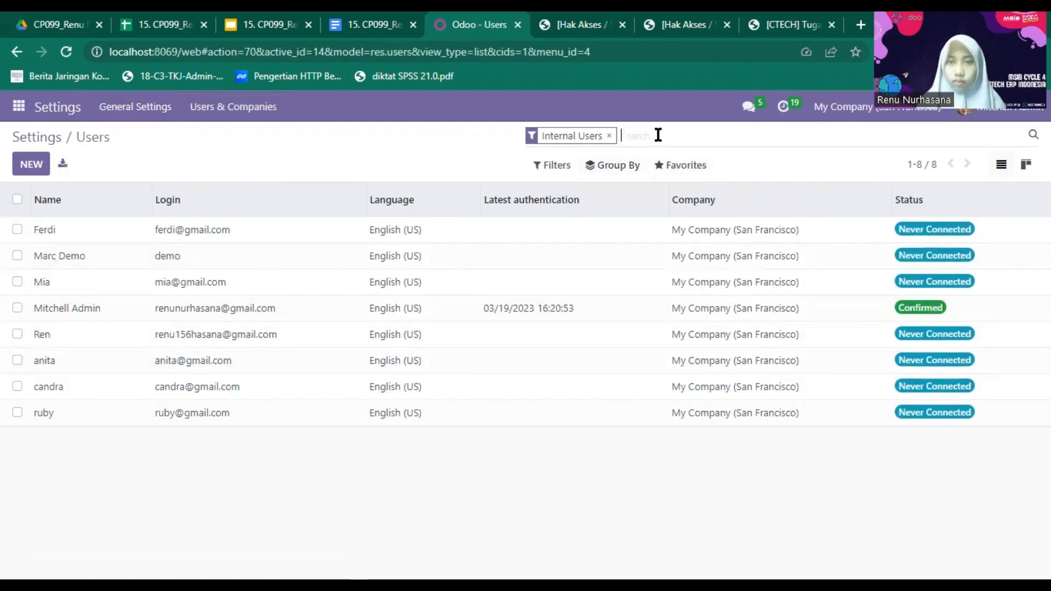
{"action": "type", "text": "P"}
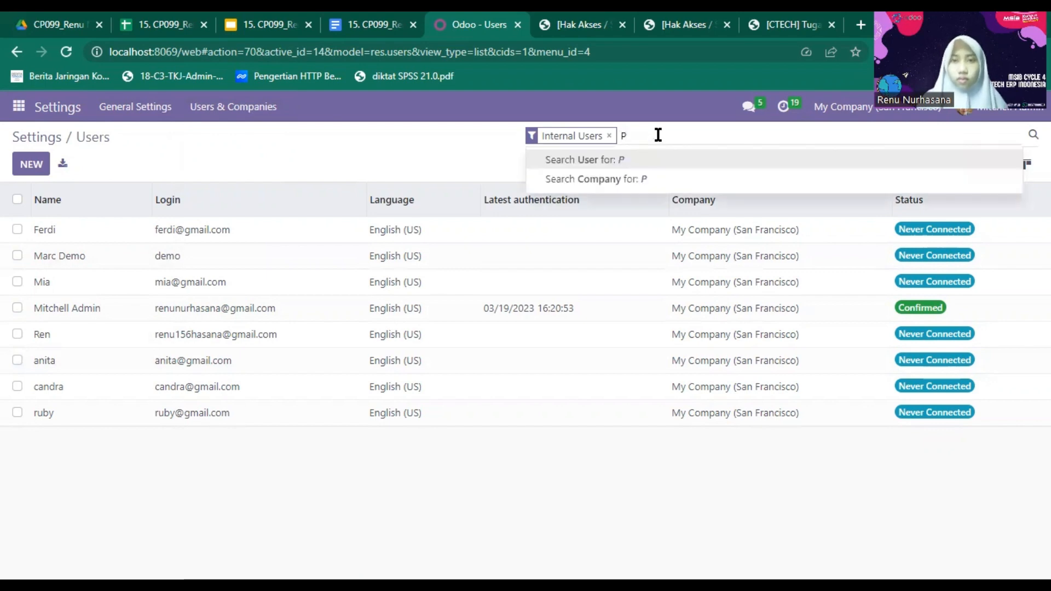
{"action": "type", "text": "irurc"}
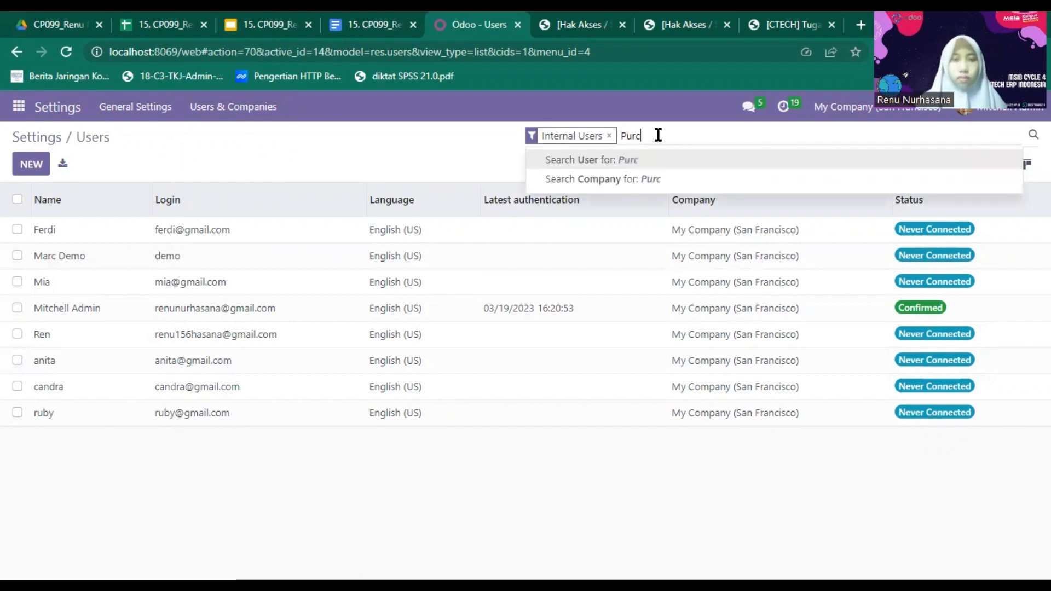
{"action": "type", "text": "hase"}
{"action": "key", "text": "Return"}
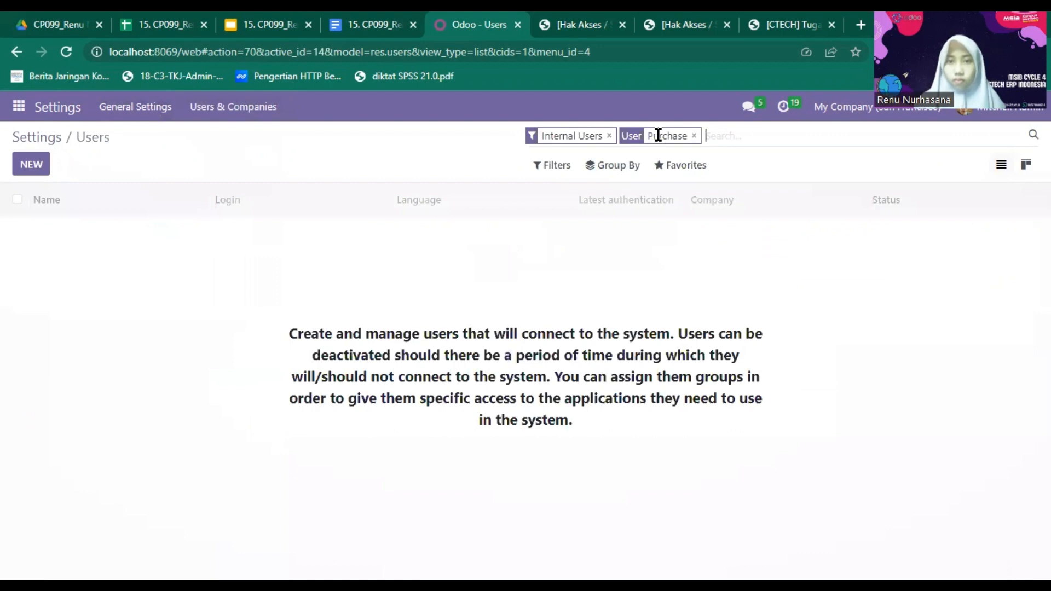
{"action": "left_click", "coordinate": [694, 135]}
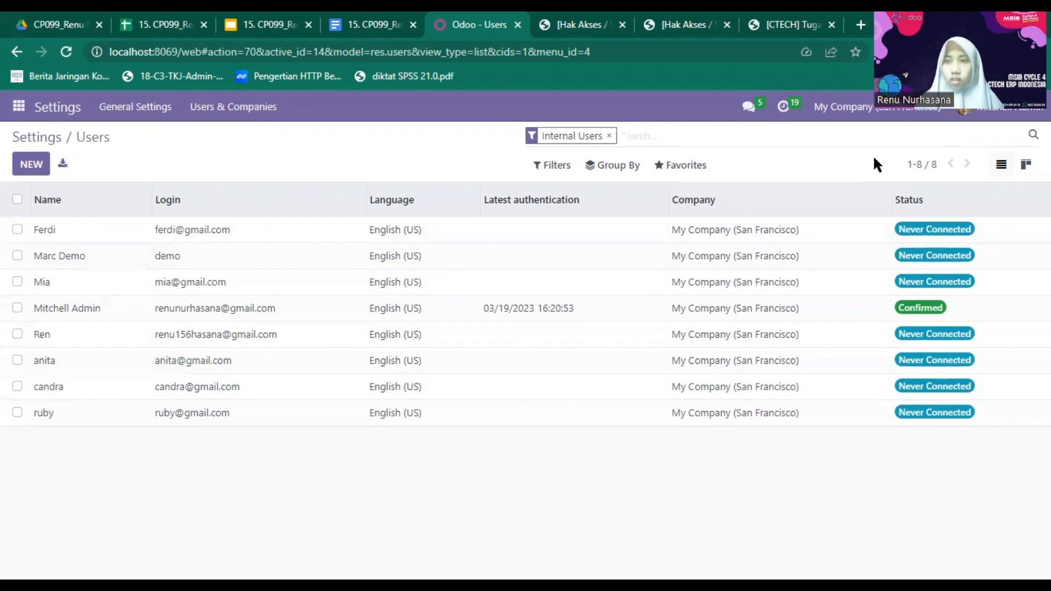
- Log the administrator out of Odoo from the avatar menu
{"action": "left_click", "coordinate": [970, 116]}
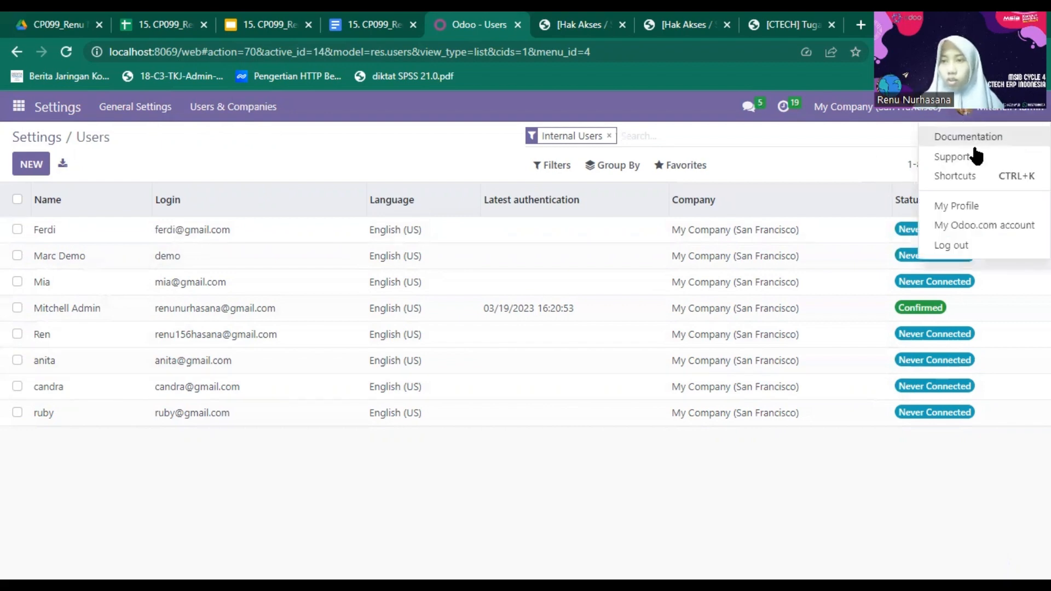
{"action": "left_click", "coordinate": [979, 247]}
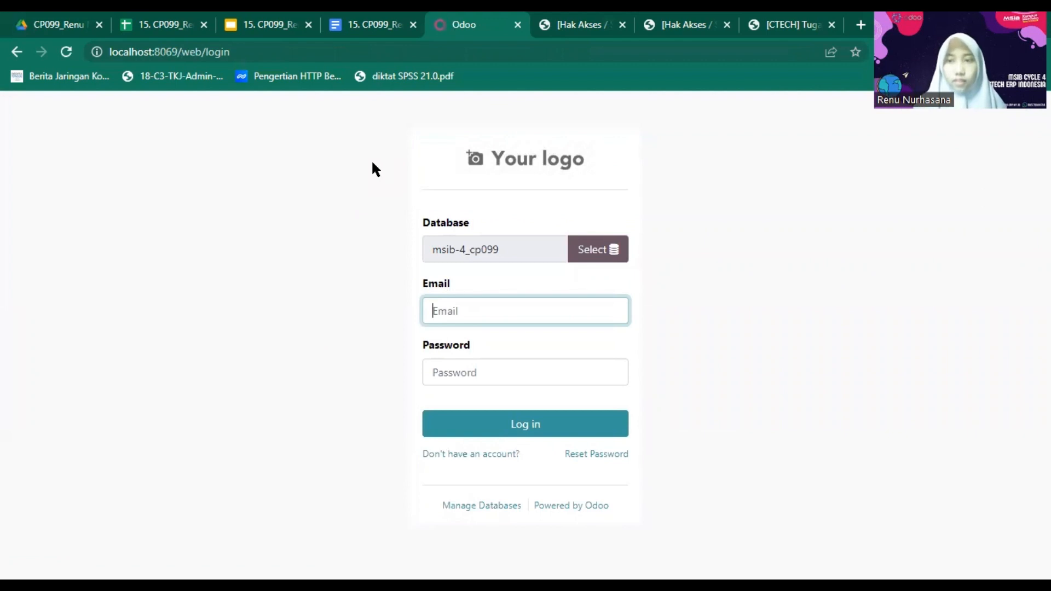
- Log in with the first restricted user's e-mail and password
{"action": "left_click", "coordinate": [551, 313]}
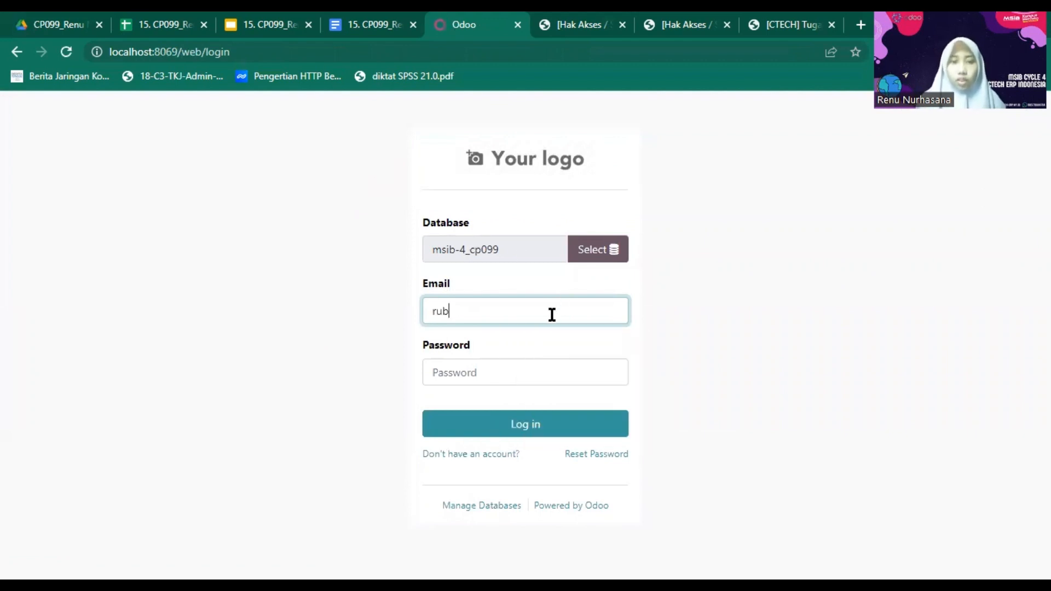
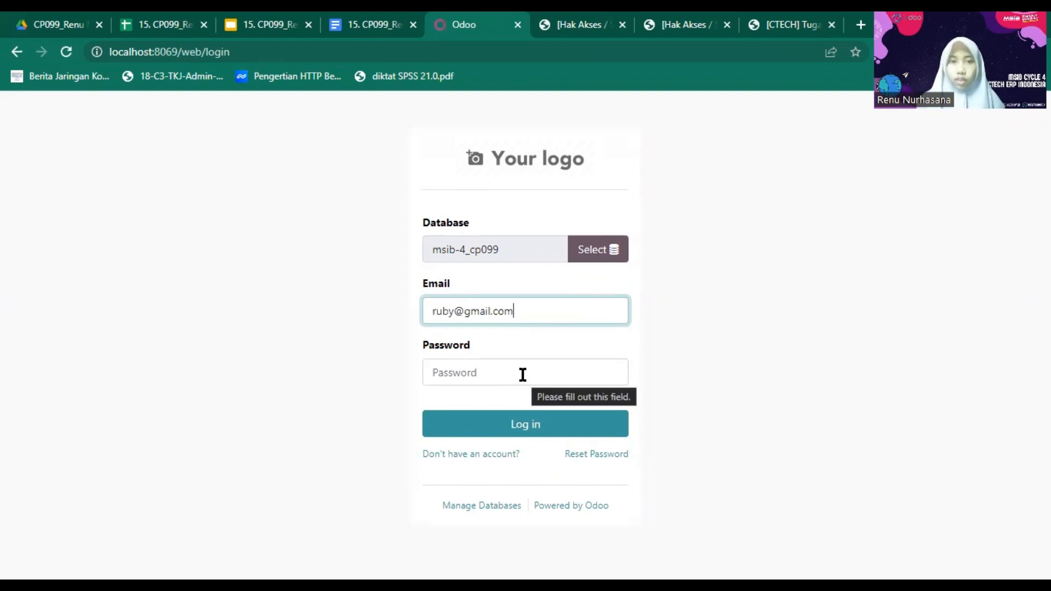
{"action": "left_click", "coordinate": [523, 374]}
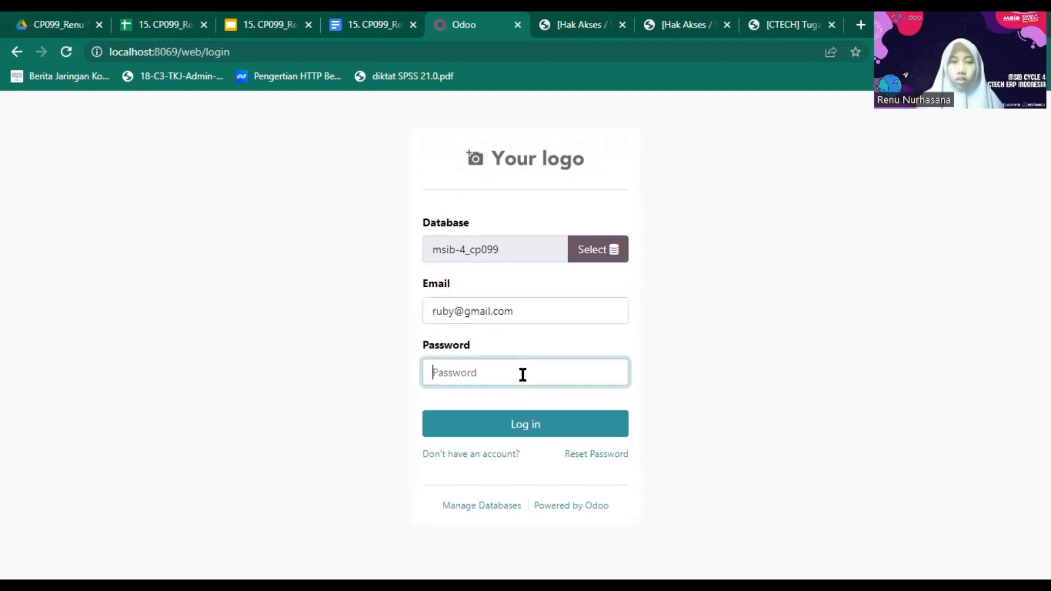
{"action": "type", "text": "123456"}
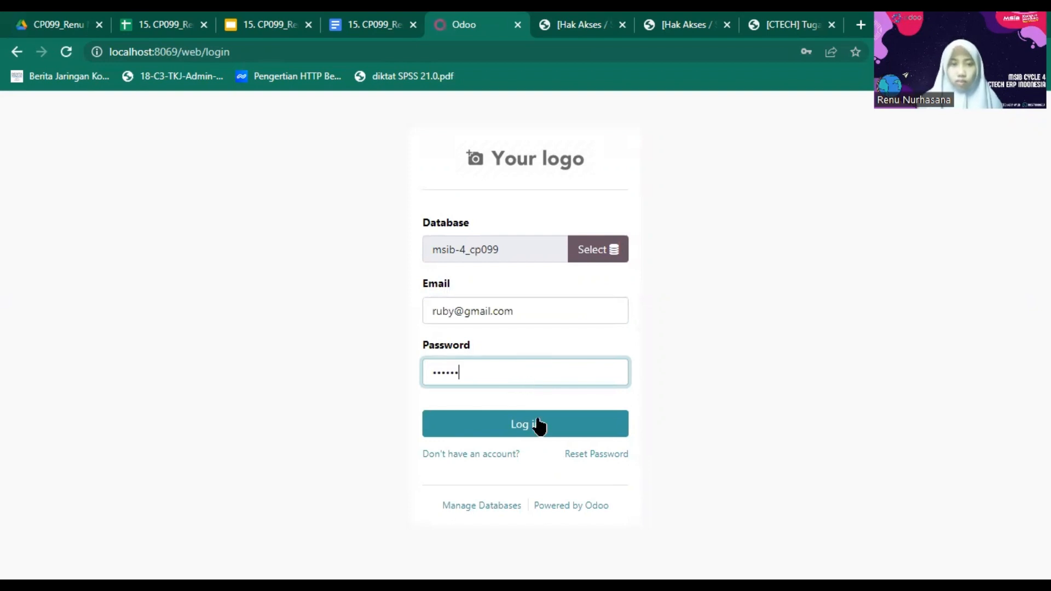
{"action": "left_click", "coordinate": [537, 425]}
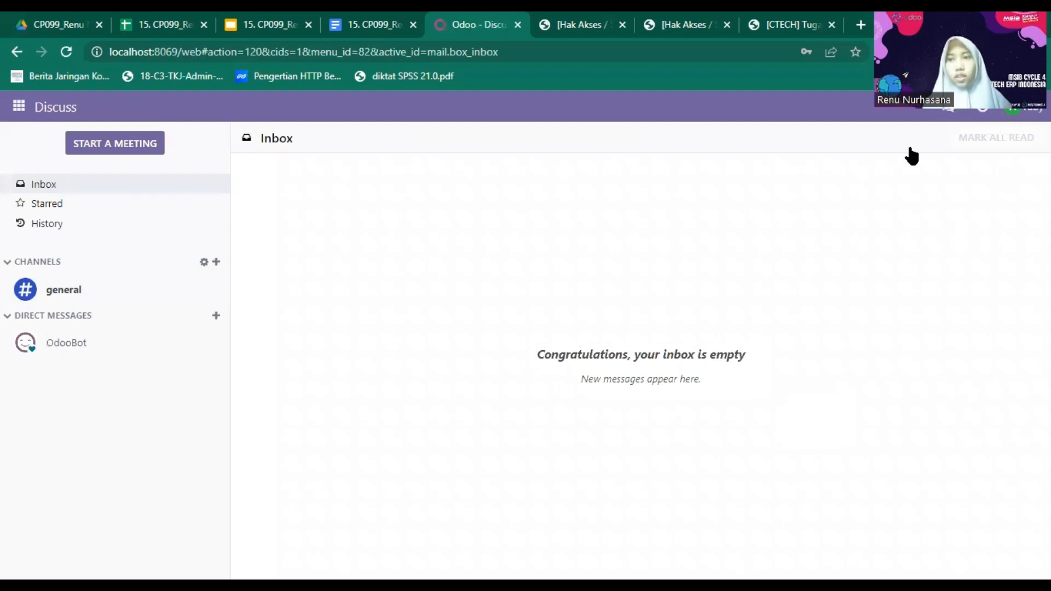
- Open the Purchase app, check the Products and Orders menus, and browse the 17 RFQs
{"action": "left_click", "coordinate": [426, 249]}
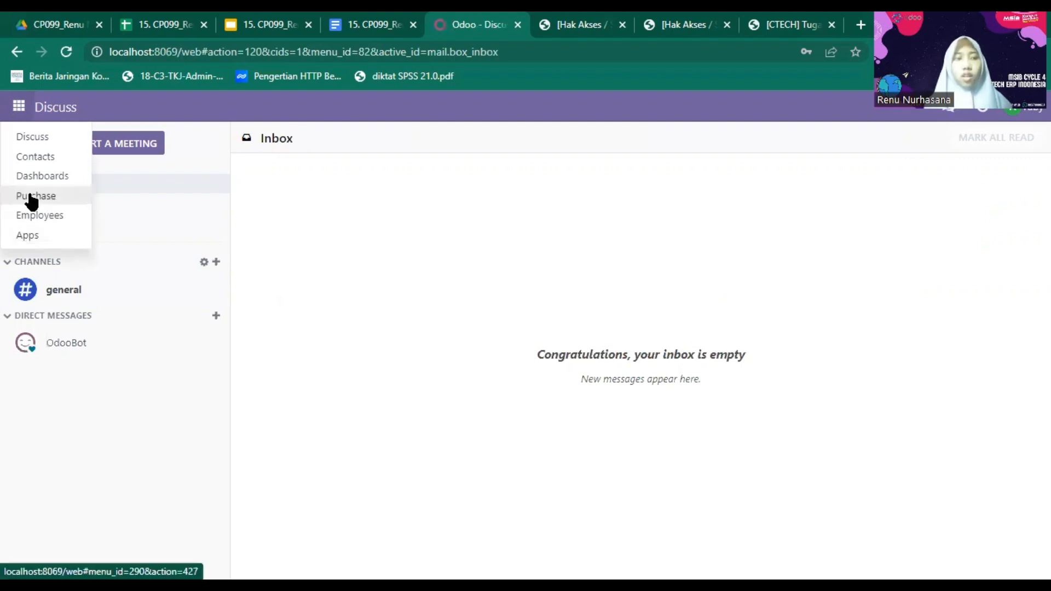
{"action": "left_click", "coordinate": [38, 199]}
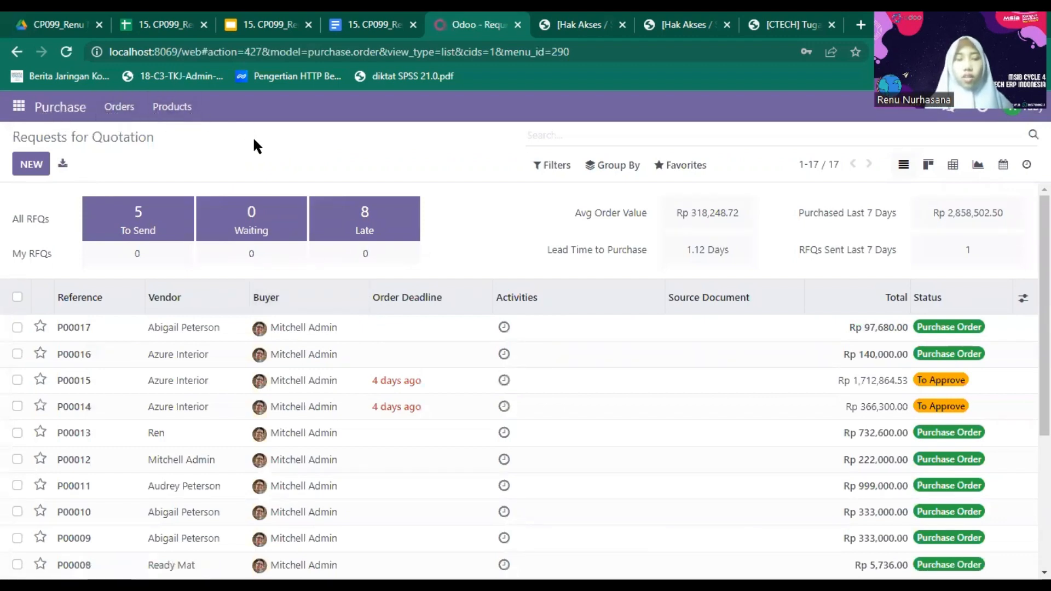
{"action": "left_click", "coordinate": [176, 107]}
{"action": "left_click", "coordinate": [115, 112]}
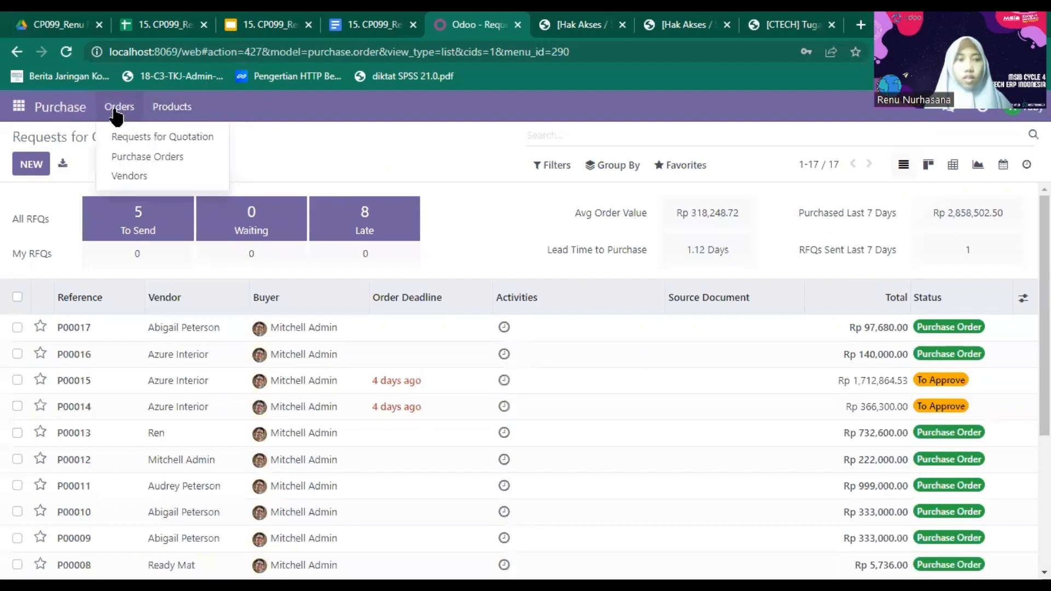
{"action": "left_click", "coordinate": [184, 108]}
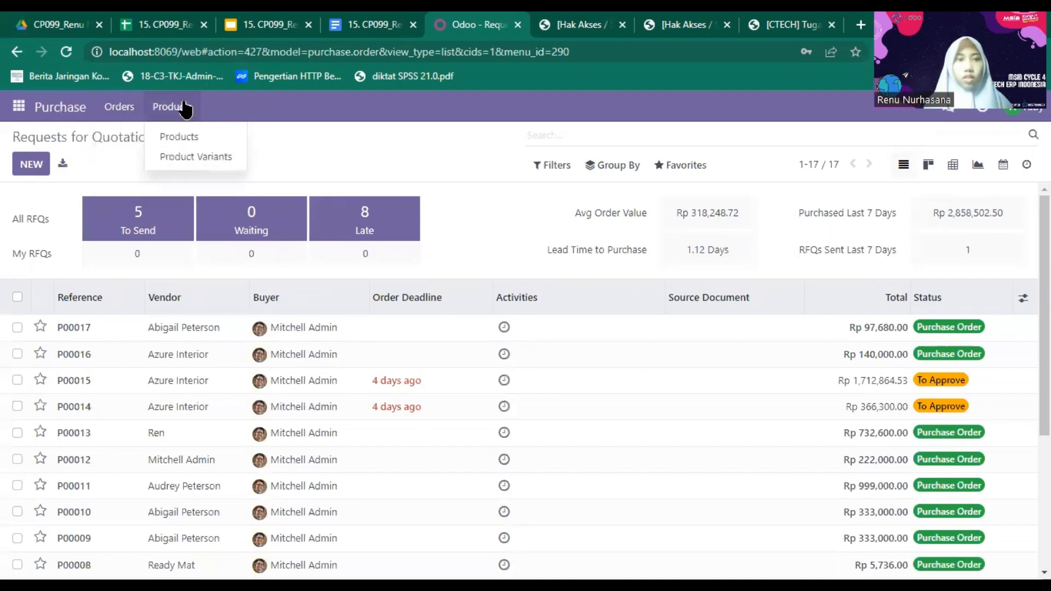
{"action": "left_click", "coordinate": [134, 104]}
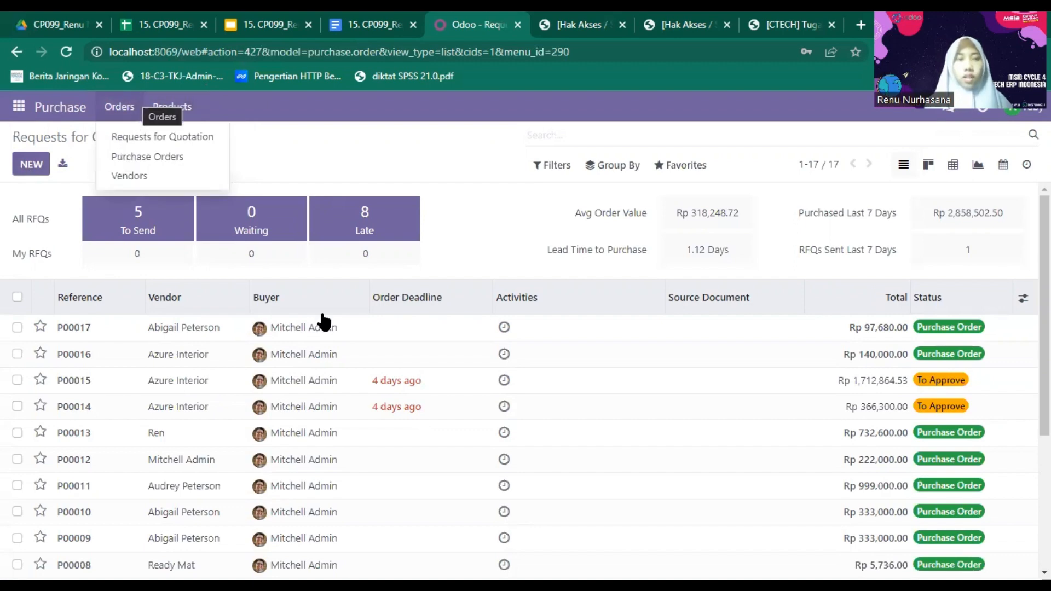
{"action": "left_click", "coordinate": [361, 143]}
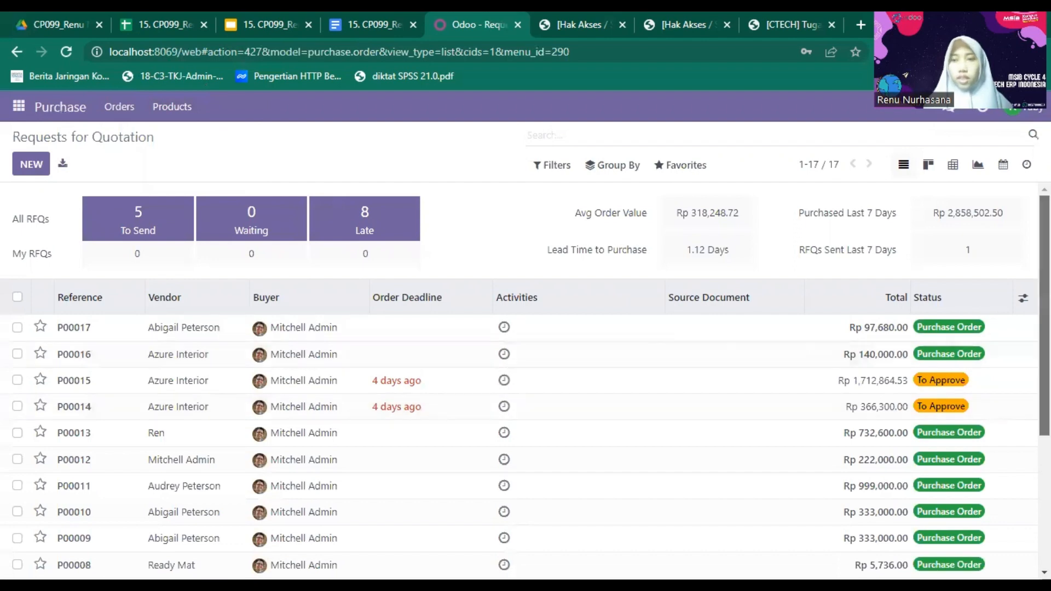
{"action": "scroll", "coordinate": [699, 418], "scroll_direction": "down", "scroll_amount": 2}
{"action": "scroll", "coordinate": [525, 378], "scroll_direction": "down", "scroll_amount": 2}
{"action": "scroll", "coordinate": [596, 199], "scroll_direction": "up", "scroll_amount": 5}
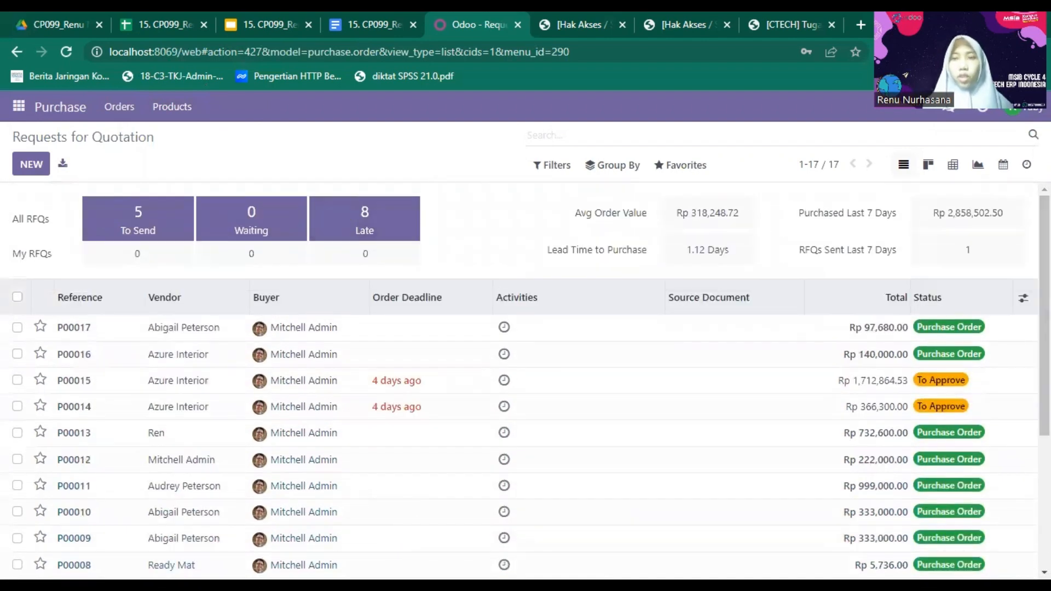
- Log out and sign in with the second restricted user's e-mail and password
{"action": "left_click", "coordinate": [1019, 106]}
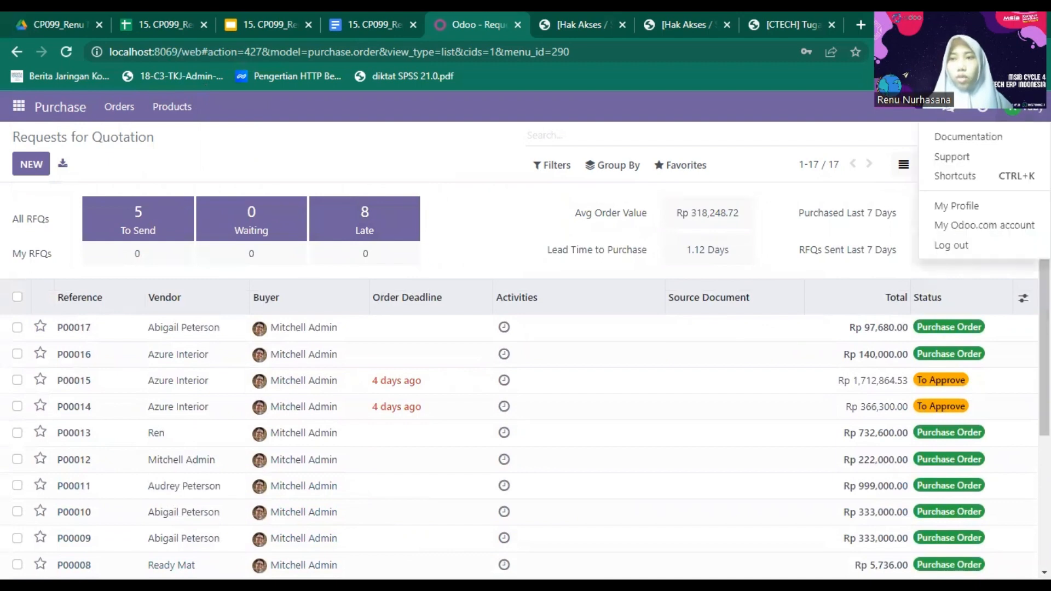
{"action": "left_click", "coordinate": [983, 246]}
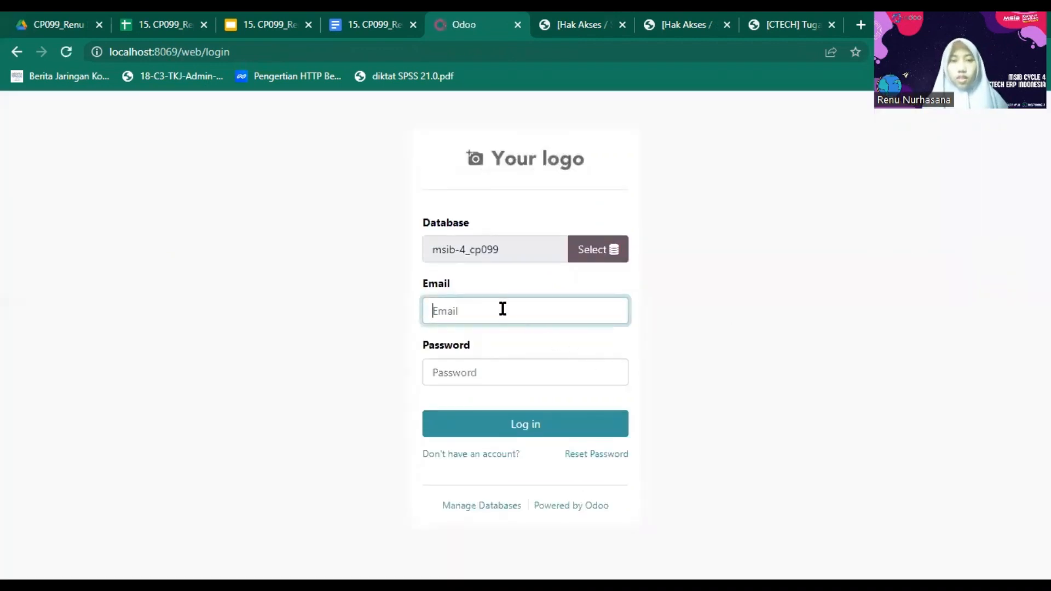
{"action": "left_click", "coordinate": [500, 309]}
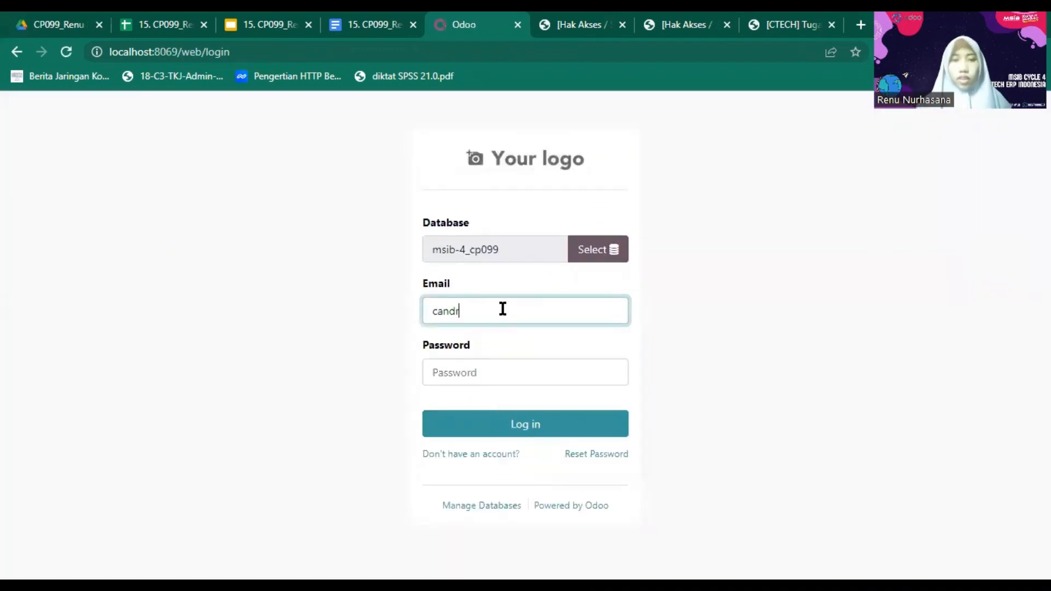
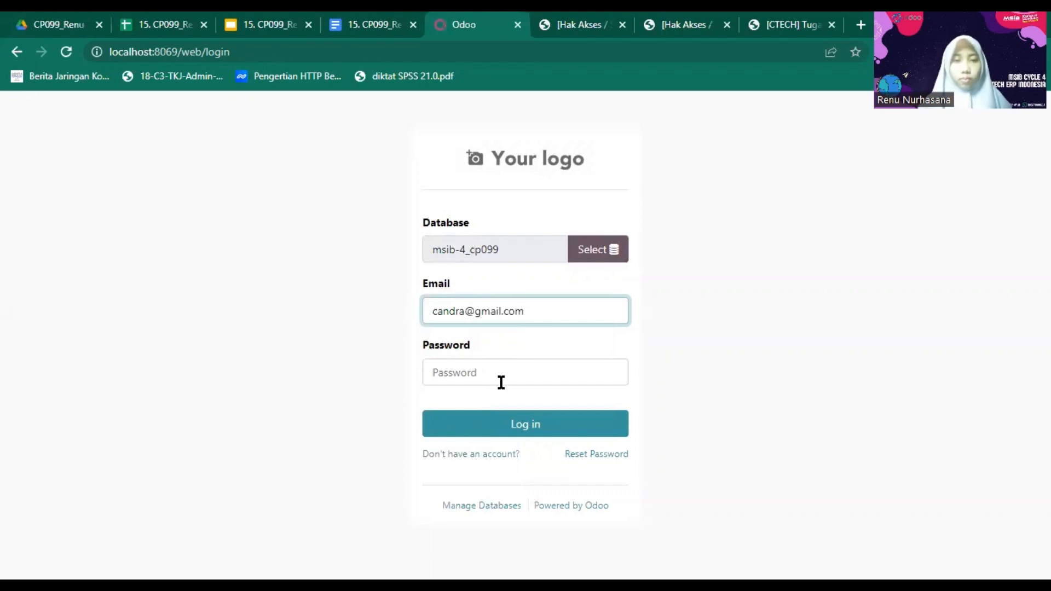
{"action": "left_click", "coordinate": [500, 382]}
{"action": "type", "text": "•"}
{"action": "key", "text": "BackSpace"}
{"action": "type", "text": "••"}
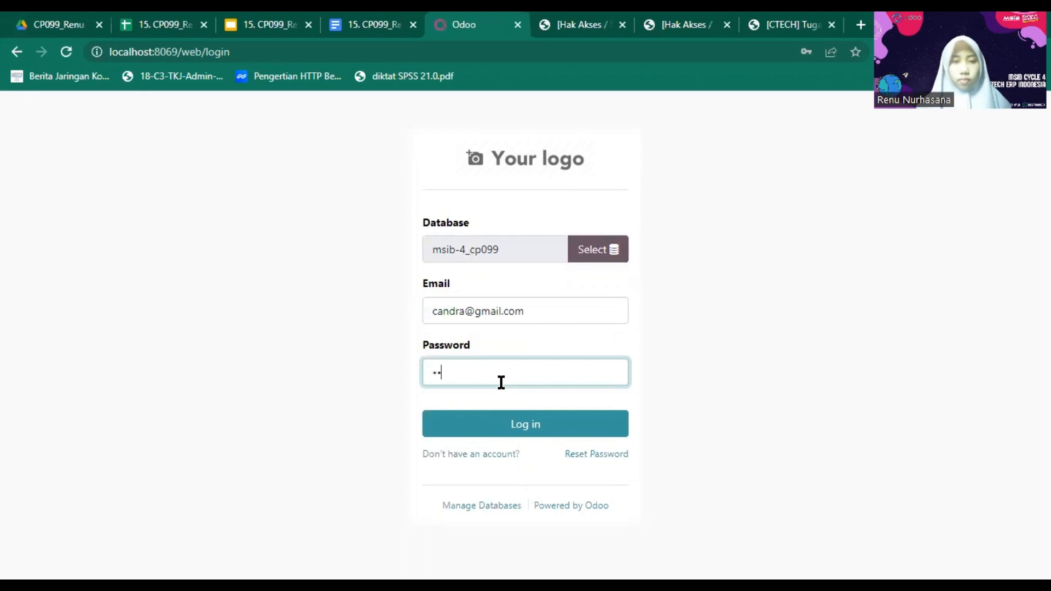
{"action": "type", "text": "•••"}
{"action": "key", "text": "BackSpace"}
{"action": "key", "text": "BackSpace"}
{"action": "key", "text": "BackSpace"}
{"action": "key", "text": "BackSpace"}
{"action": "key", "text": "BackSpace"}
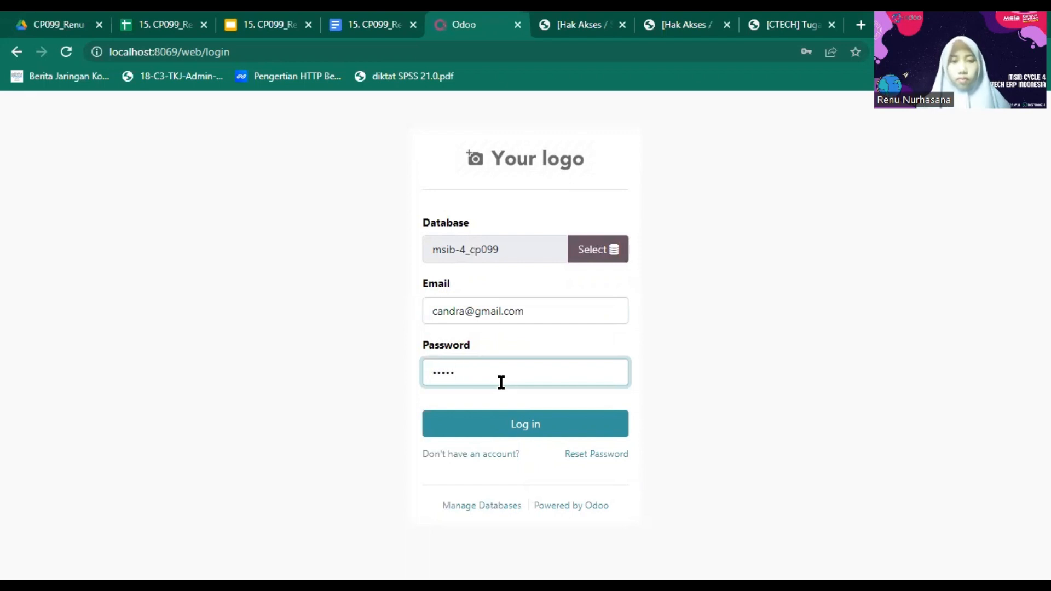
{"action": "type", "text": "••••"}
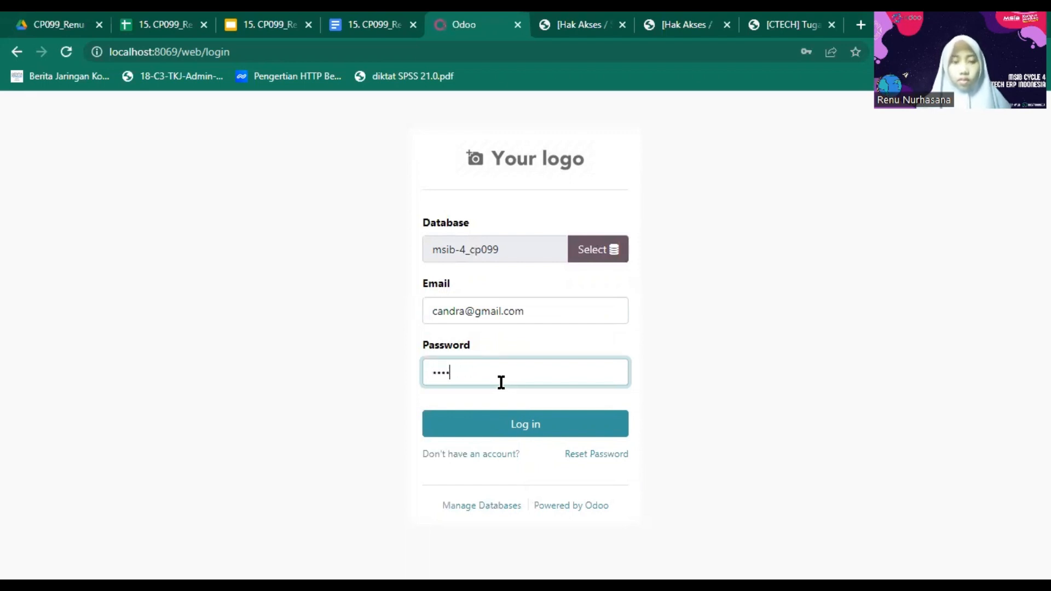
{"action": "left_click", "coordinate": [534, 420]}
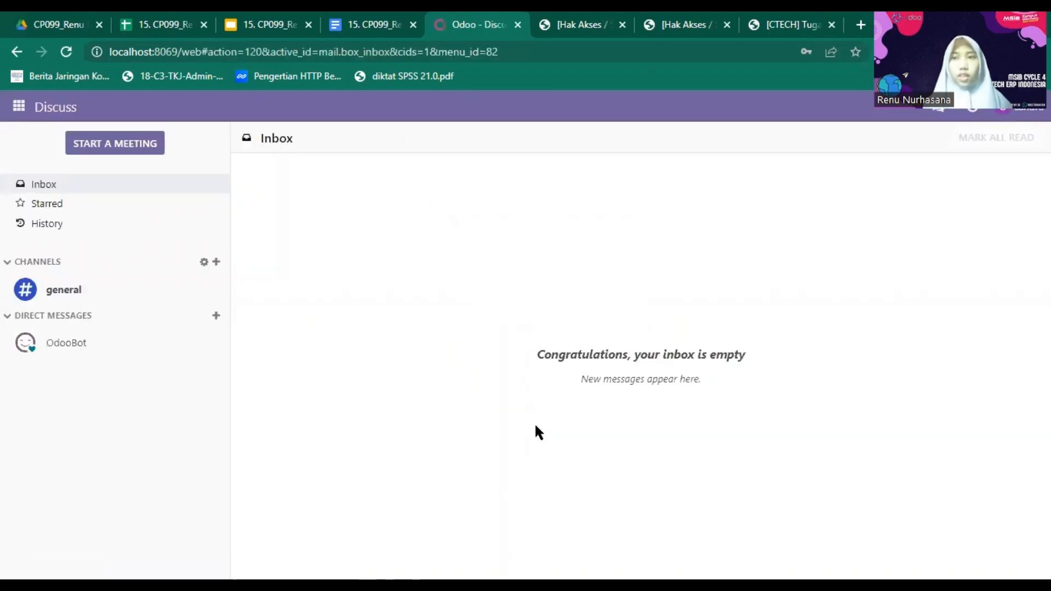
- Confirm this user only sees Discuss, Contacts, Dashboards, Invoicing and Employees, then log out
{"action": "left_click", "coordinate": [1018, 113]}
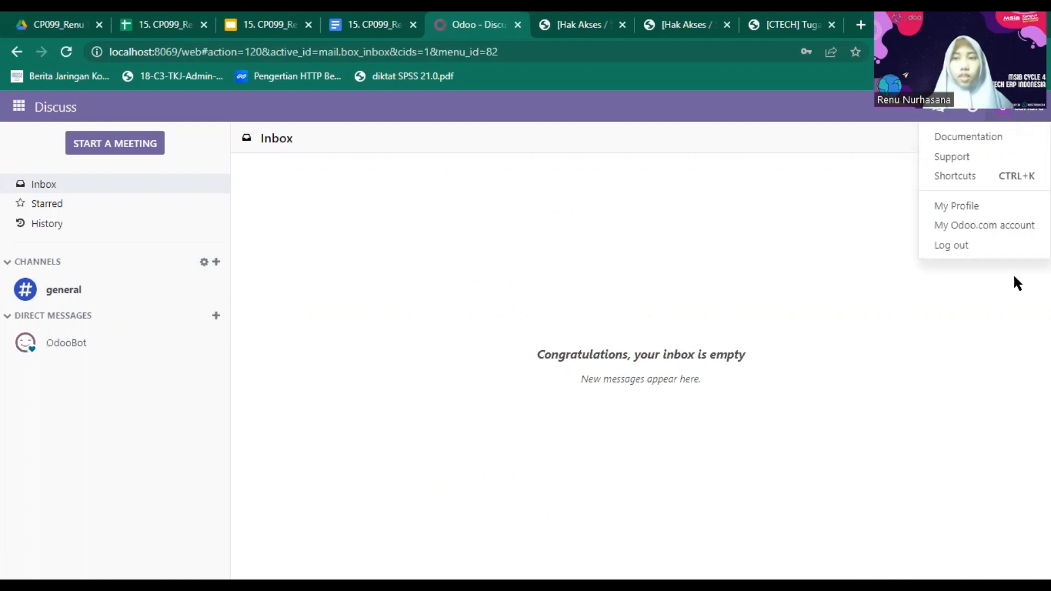
{"action": "left_click", "coordinate": [675, 274]}
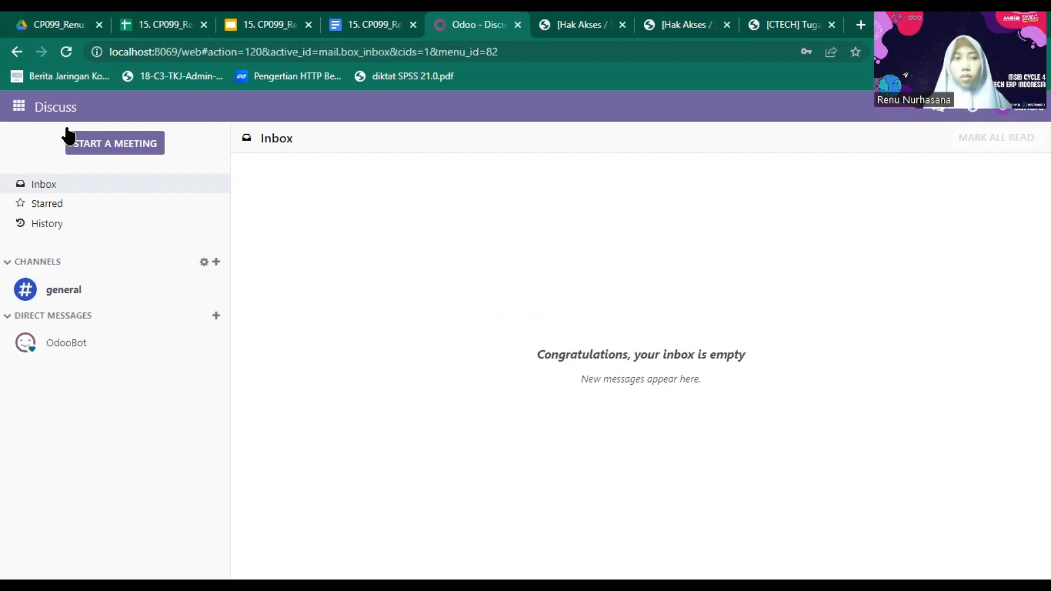
{"action": "left_click", "coordinate": [20, 107]}
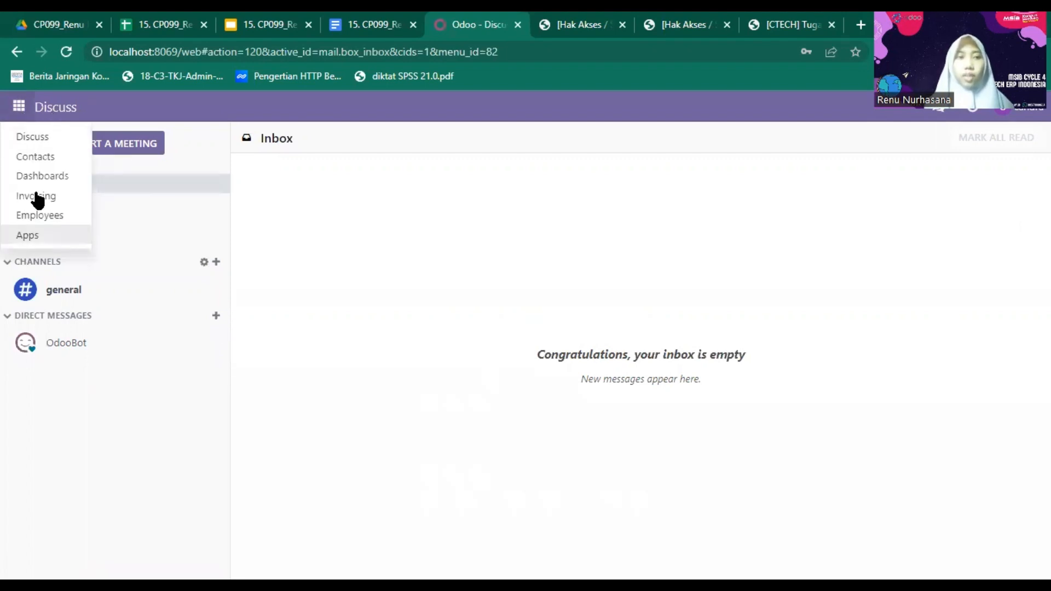
{"action": "left_click", "coordinate": [539, 257]}
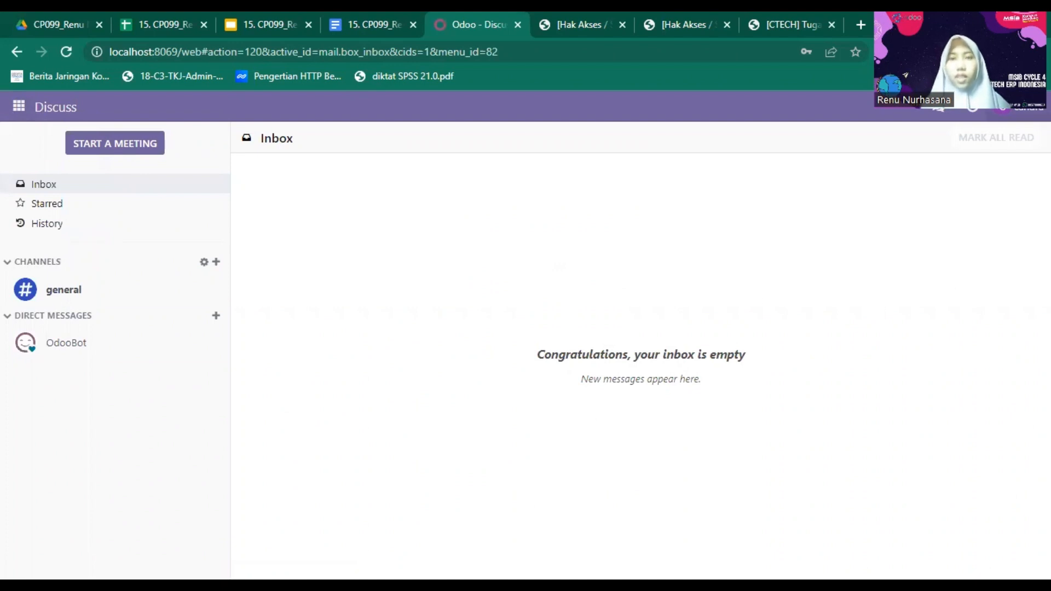
{"action": "left_click", "coordinate": [1002, 107]}
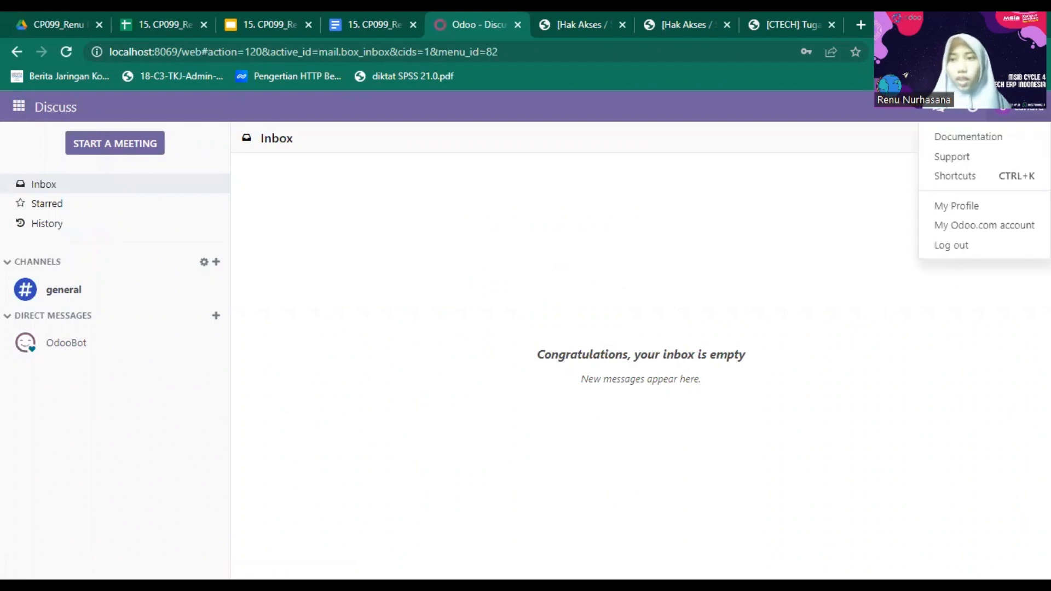
{"action": "left_click", "coordinate": [946, 247]}
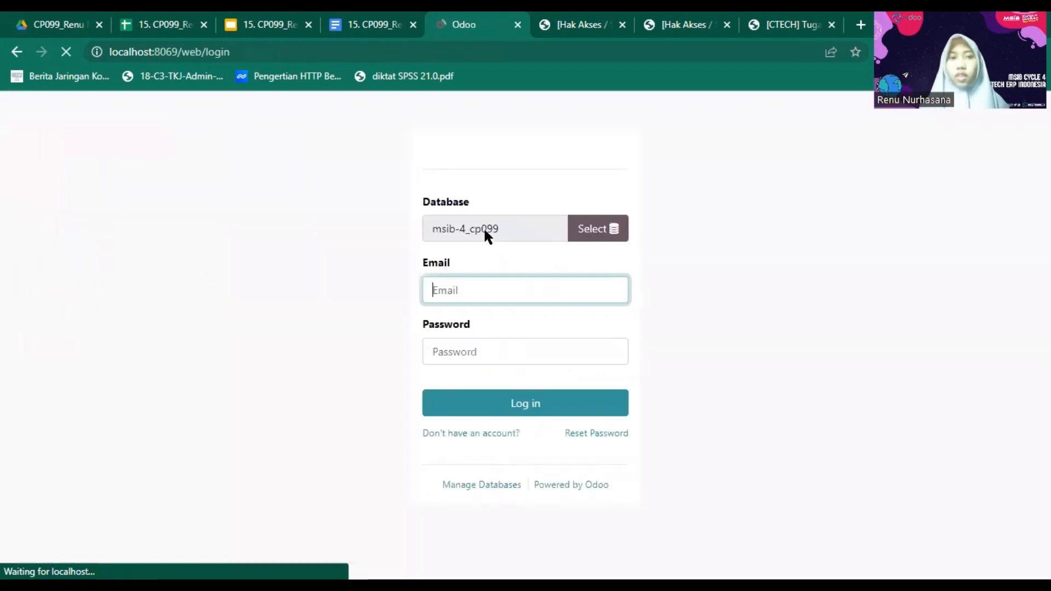
- Log in with the third restricted user's e-mail and password
{"action": "left_click", "coordinate": [500, 316]}
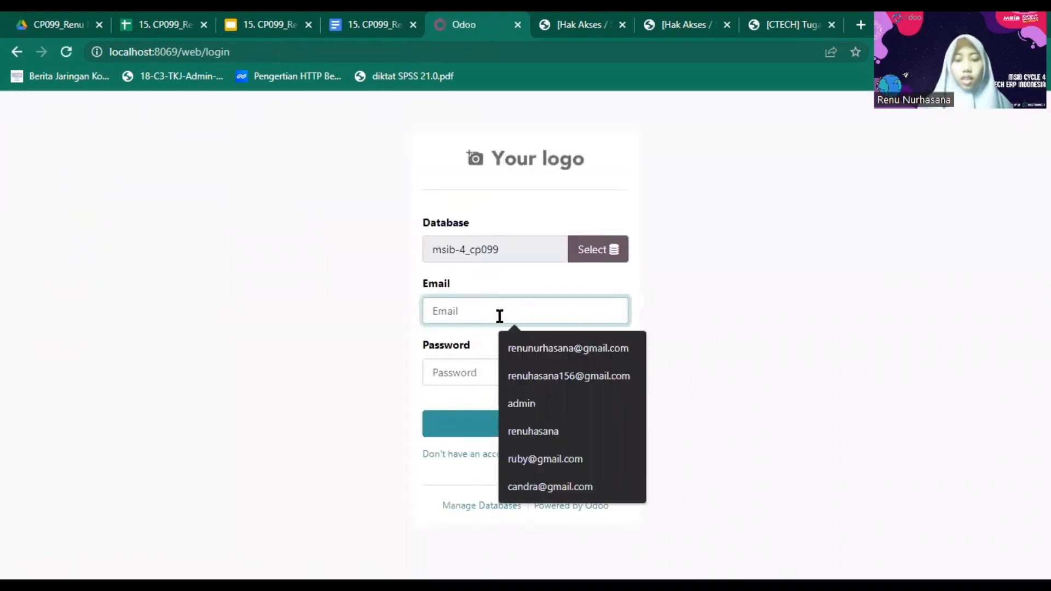
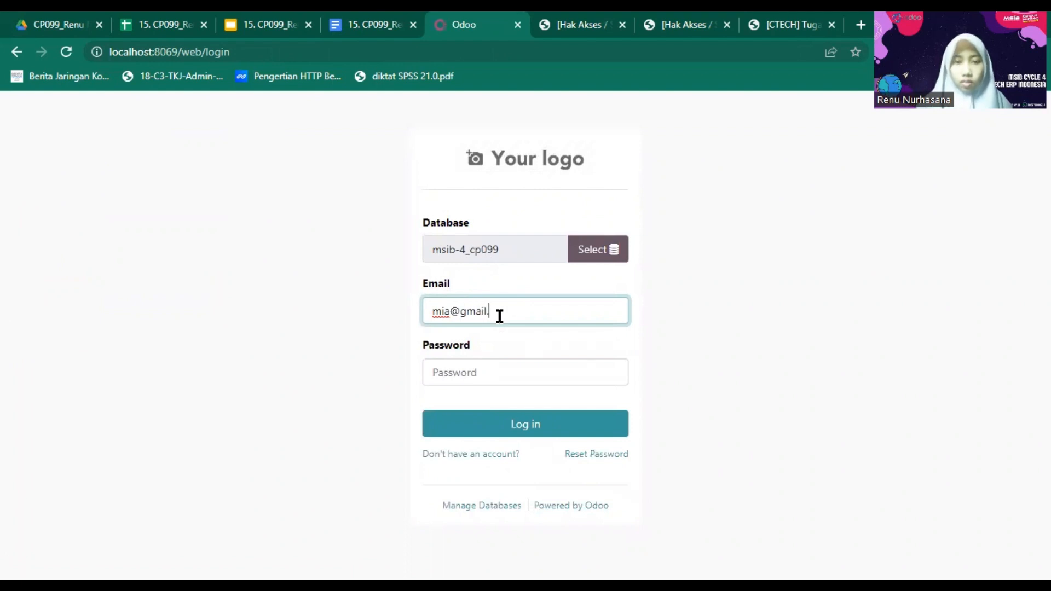
{"action": "left_click", "coordinate": [506, 369]}
{"action": "type", "text": "123"}
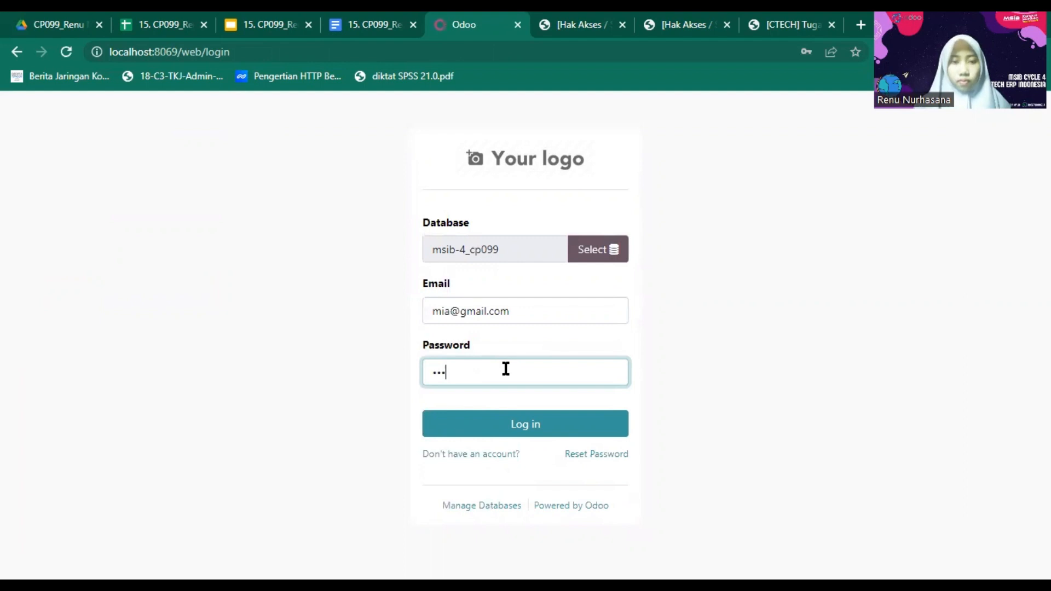
{"action": "type", "text": "456"}
{"action": "left_click", "coordinate": [519, 426]}
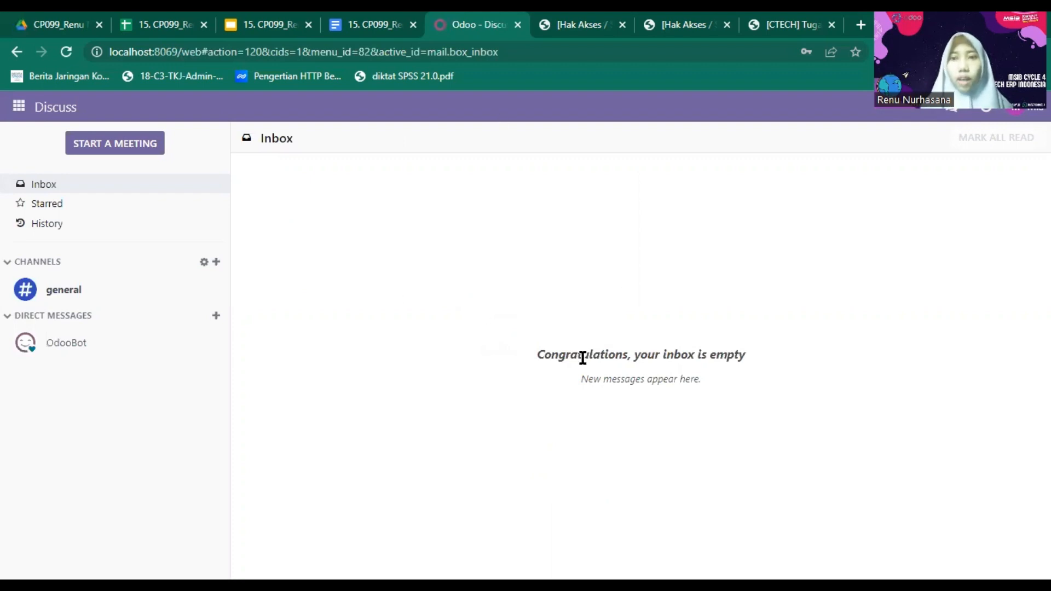
- Open the Purchase app as this user and scroll through the 17 RFQs
{"action": "left_click", "coordinate": [20, 106]}
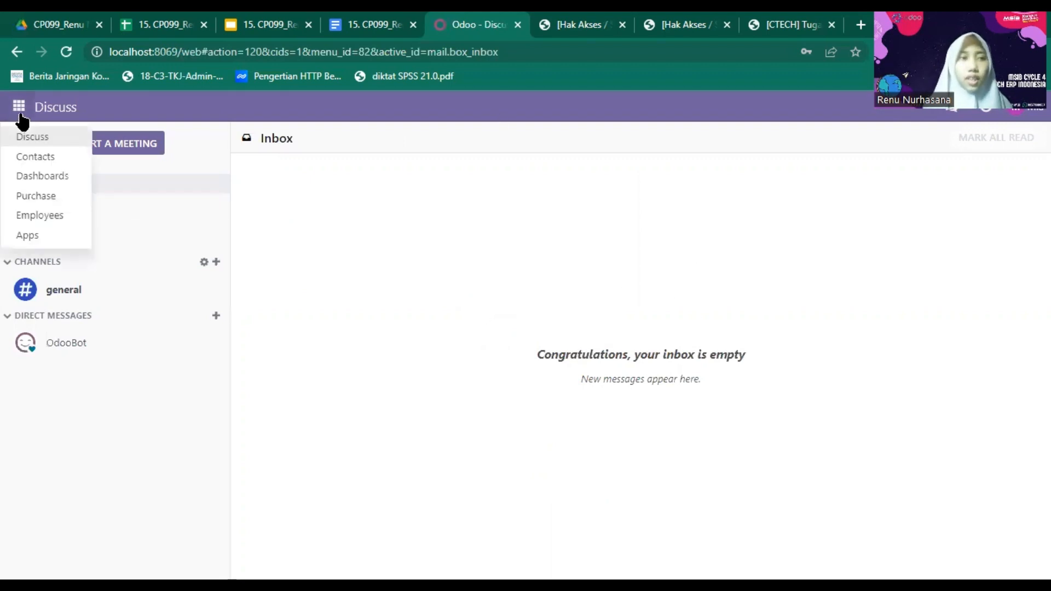
{"action": "left_click", "coordinate": [54, 198]}
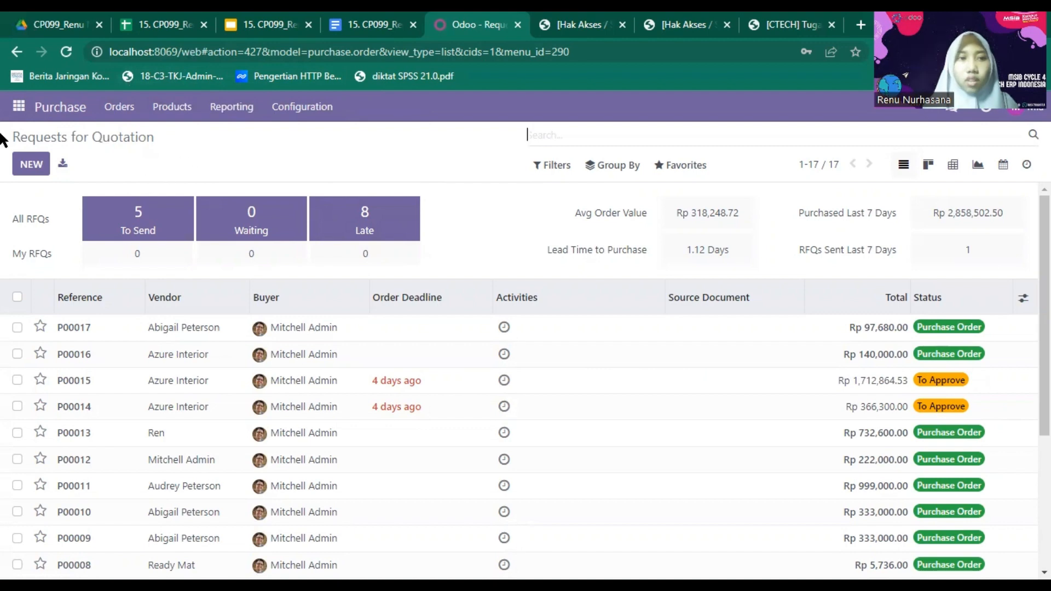
{"action": "left_click", "coordinate": [19, 107]}
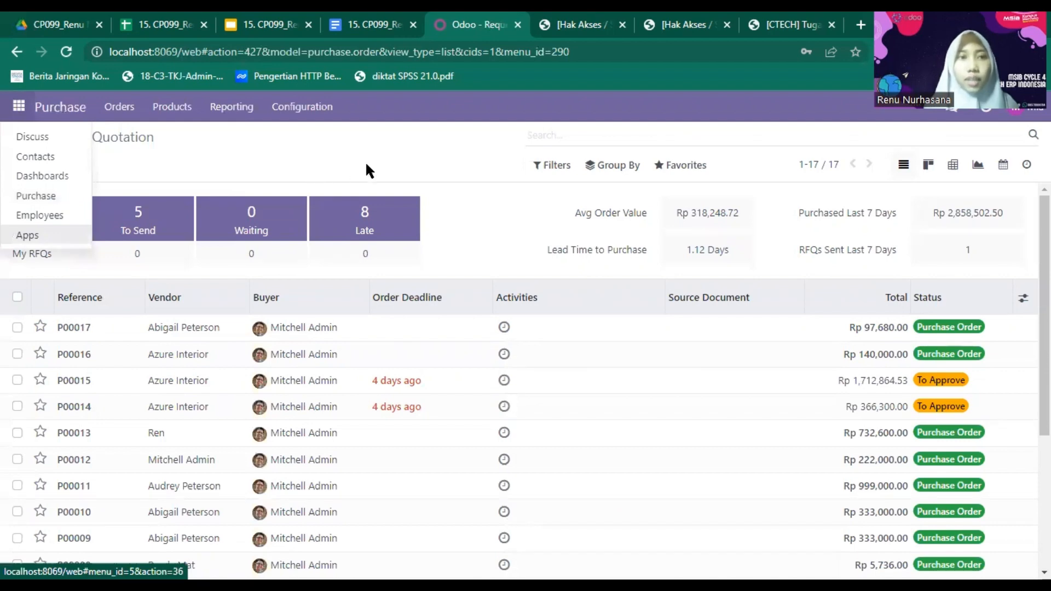
{"action": "left_click", "coordinate": [274, 135]}
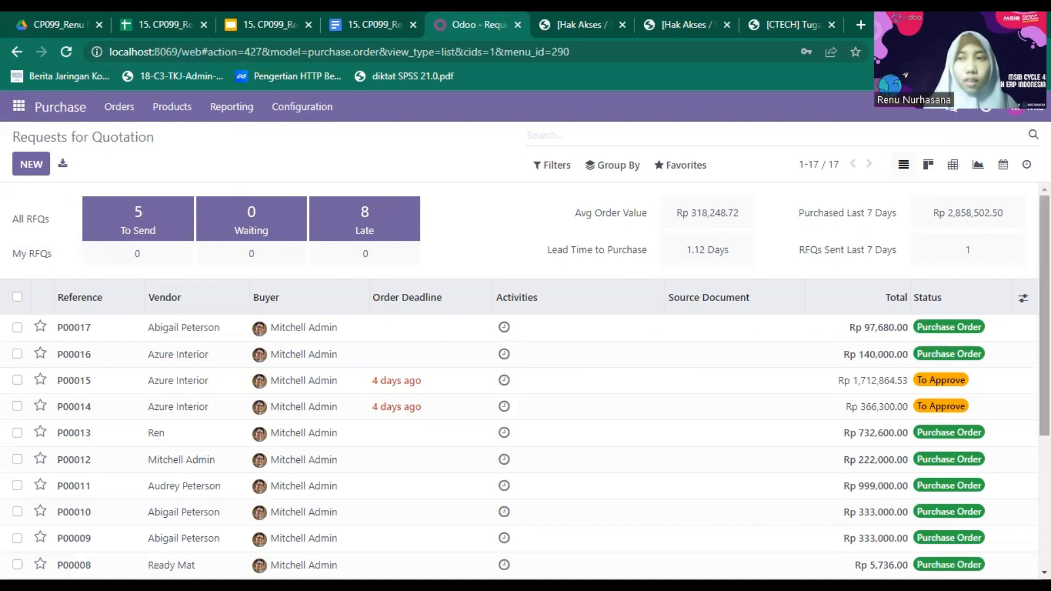
{"action": "scroll", "coordinate": [520, 383], "scroll_direction": "down", "scroll_amount": 4}
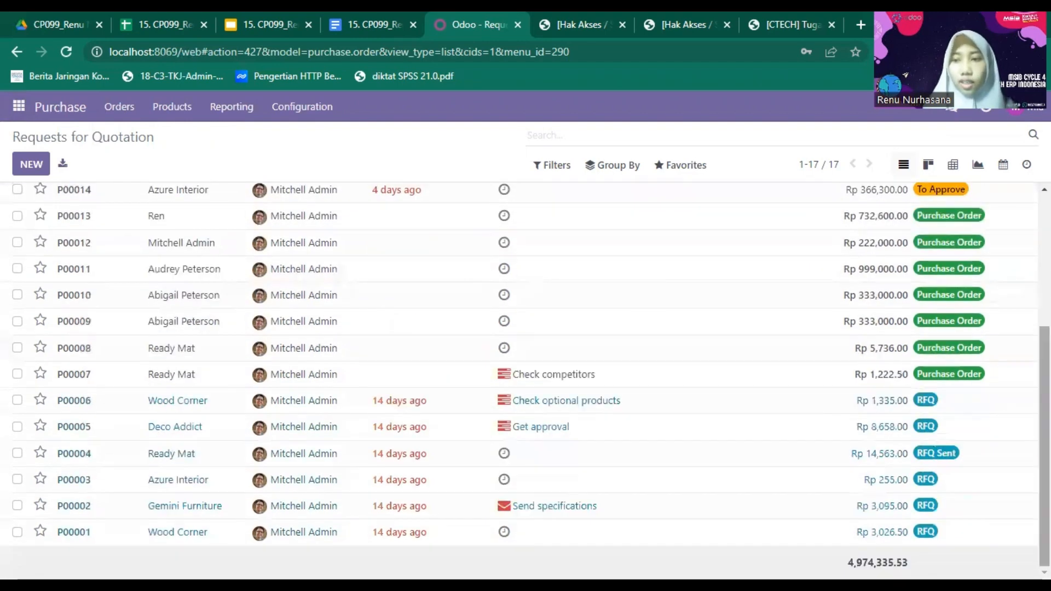
{"action": "scroll", "coordinate": [520, 381], "scroll_direction": "up", "scroll_amount": 4}
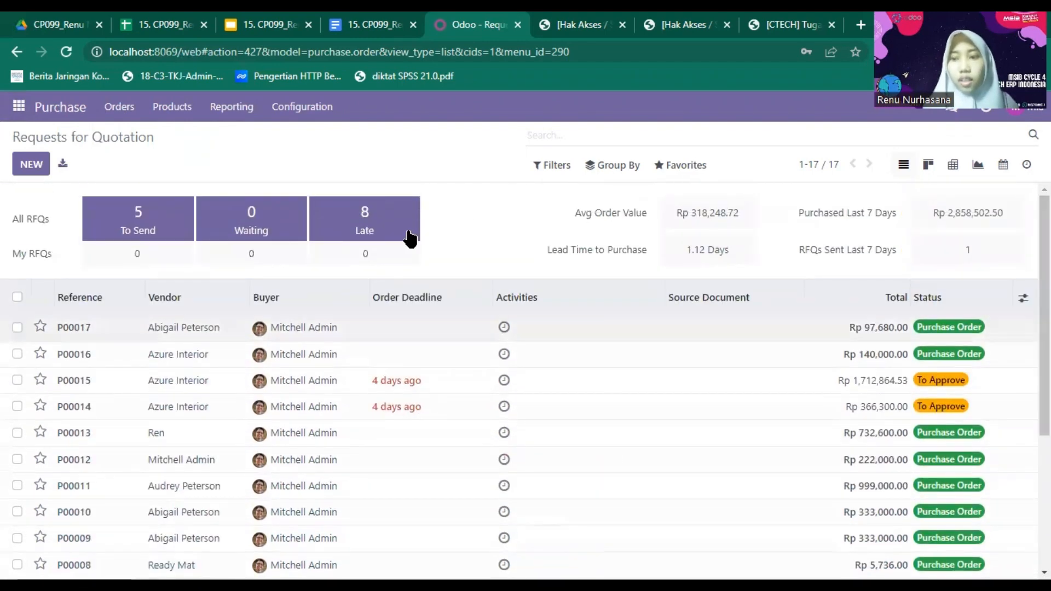